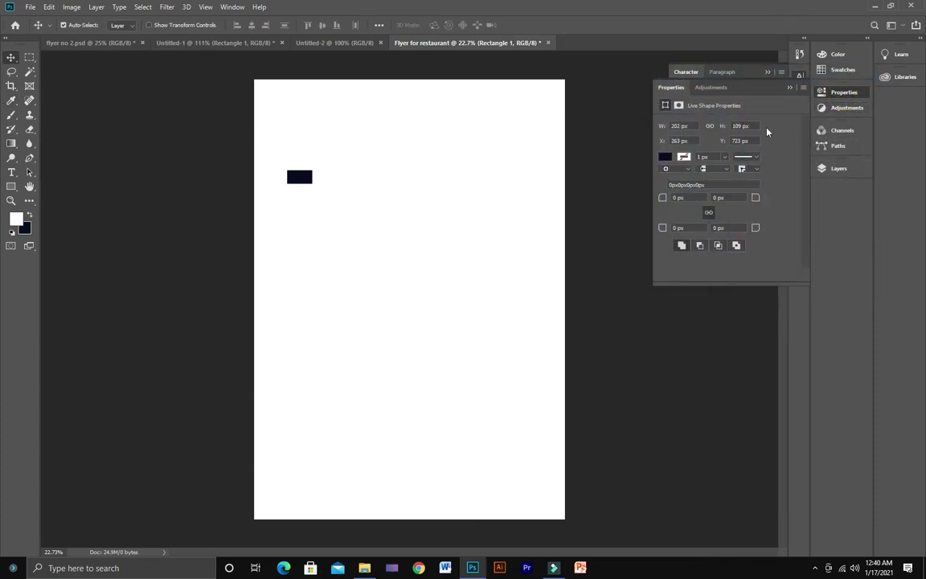
Fill the Background layer with the dark navy background colour and delete the Rectangle 1 layer.
click(738, 280)
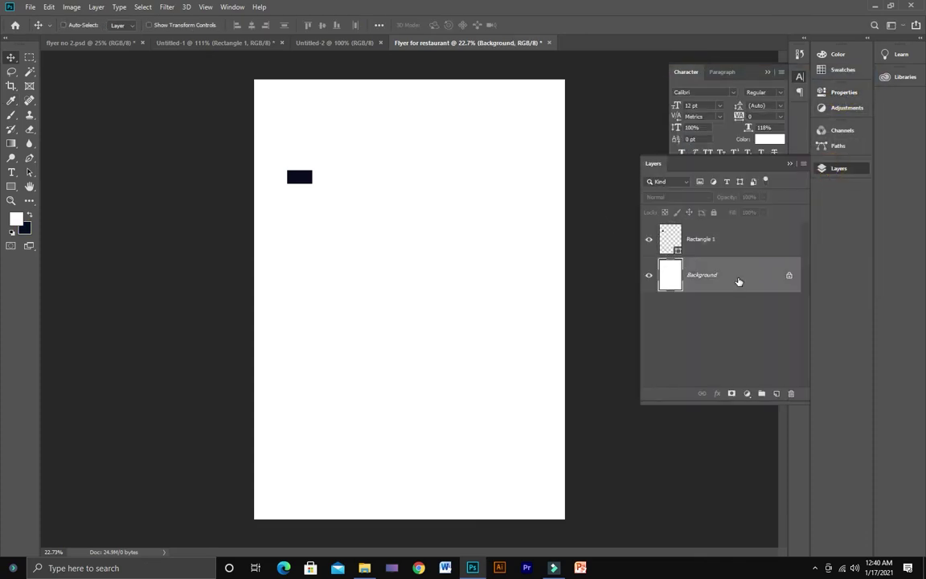
key(ctrl+BackSpace)
key(alt+bracketright)
click(791, 393)
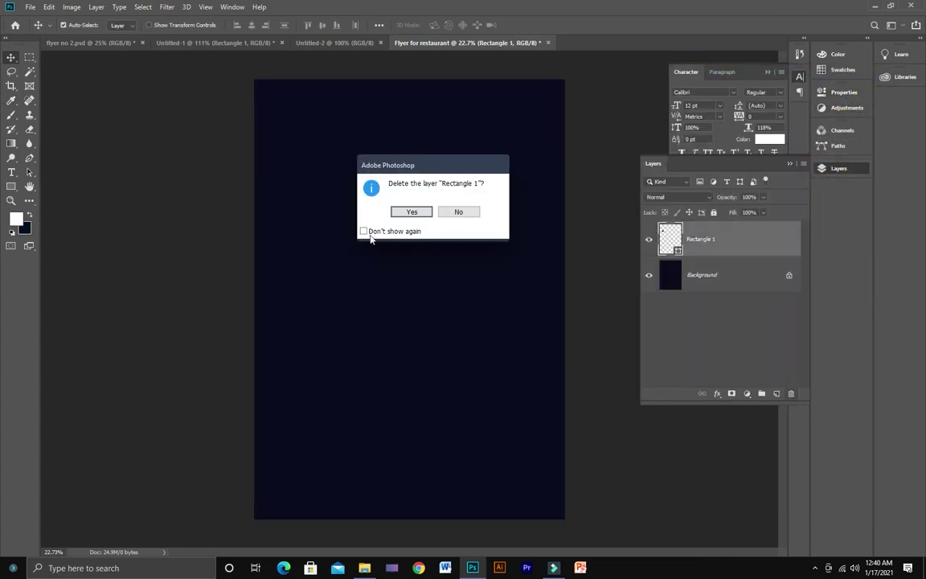
click(410, 212)
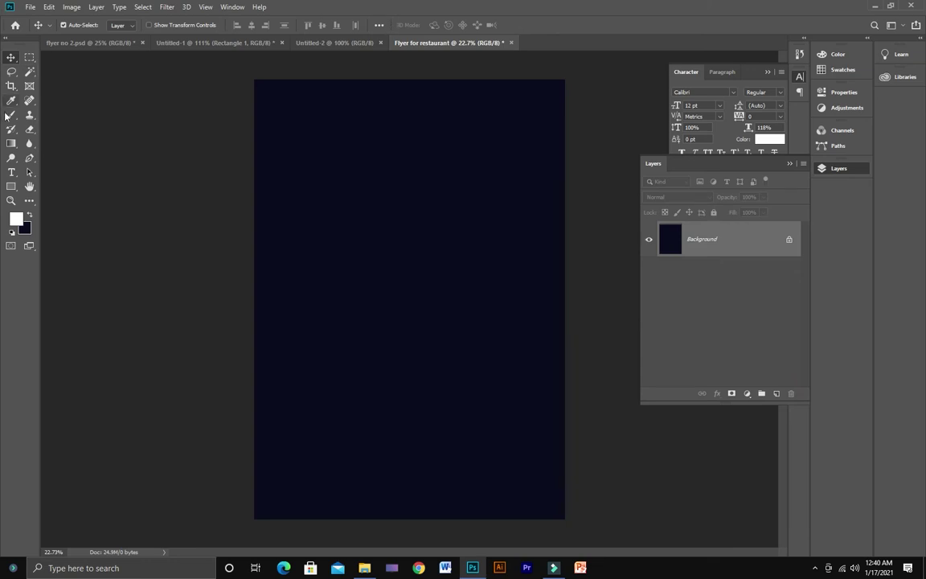
Start a Pen tool shape just outside the canvas's upper-right corner, add a second point down-left, and set its stroke to none.
click(29, 158)
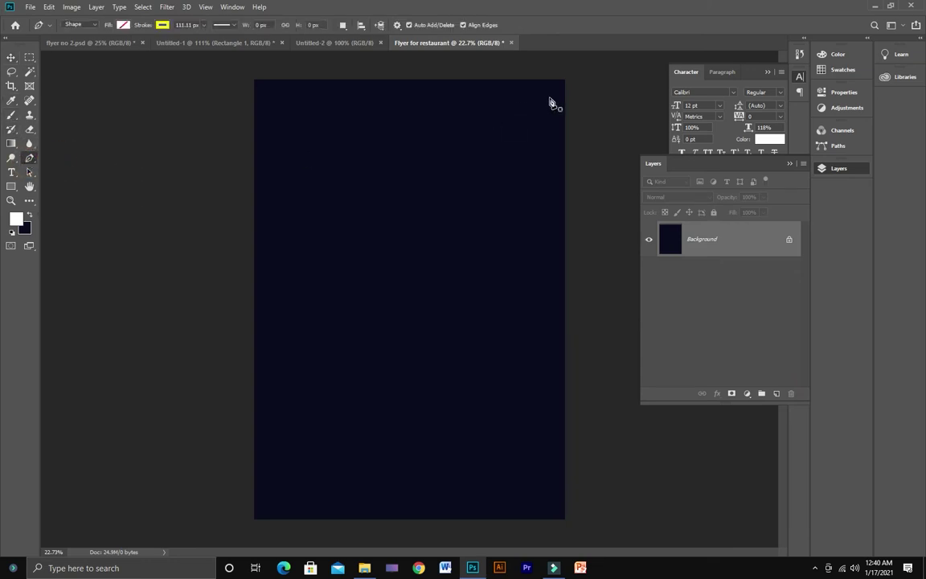
scroll(567, 82, up, 8)
drag(569, 78, 550, 167)
click(554, 147)
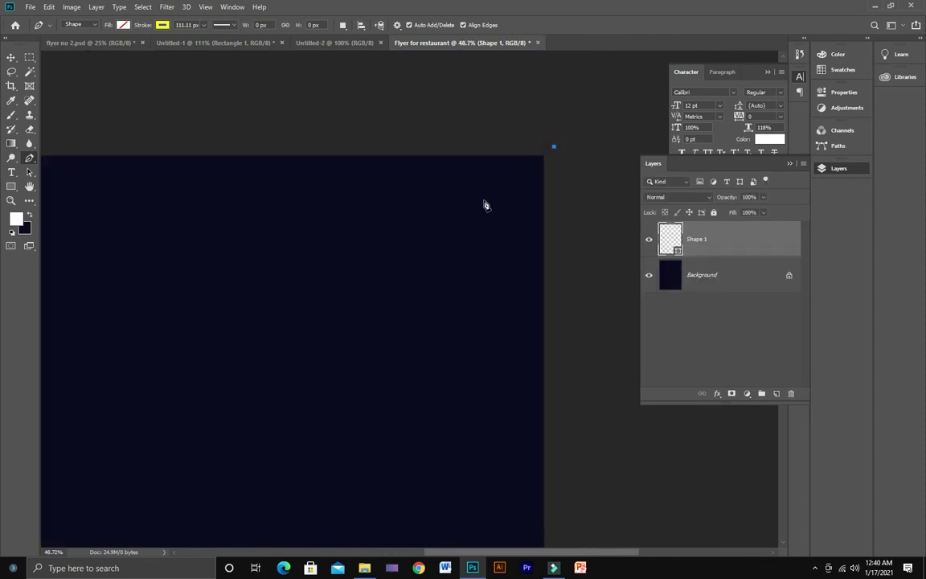
scroll(442, 238, down, 2)
click(472, 208)
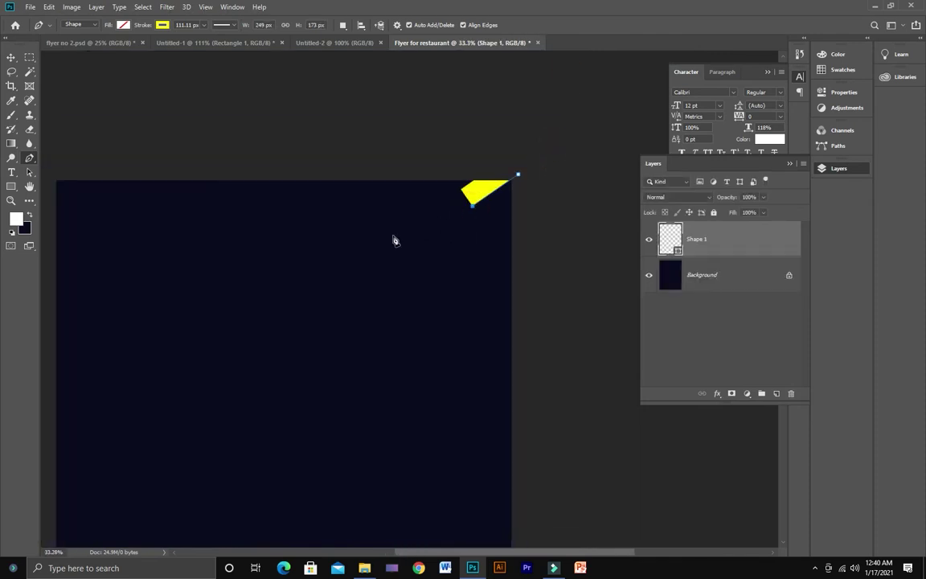
scroll(440, 157, down, 2)
click(162, 24)
click(116, 45)
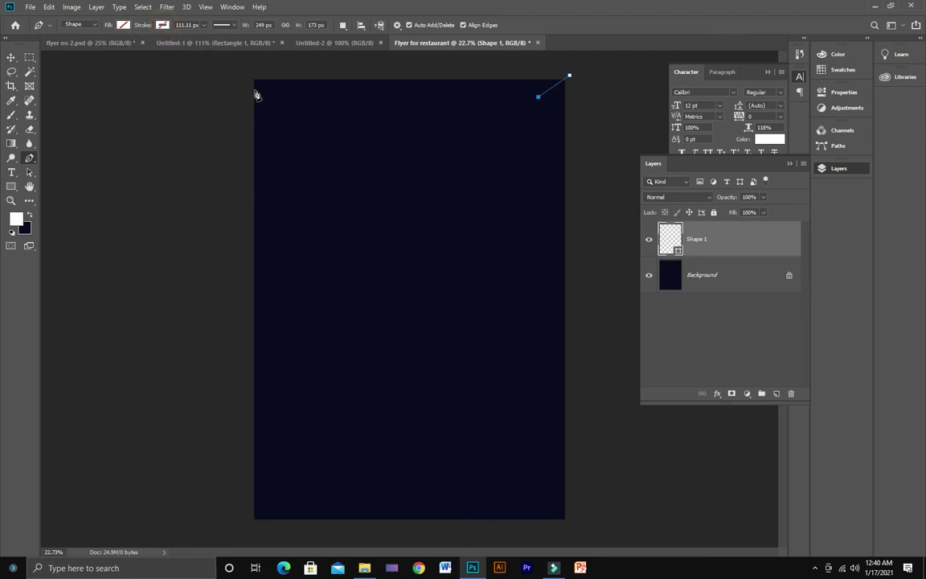
Complete the zigzag path through the upper right, down to the lower-left corner, across to the lower right and back to its start.
click(404, 187)
key(ctrl+z)
click(448, 164)
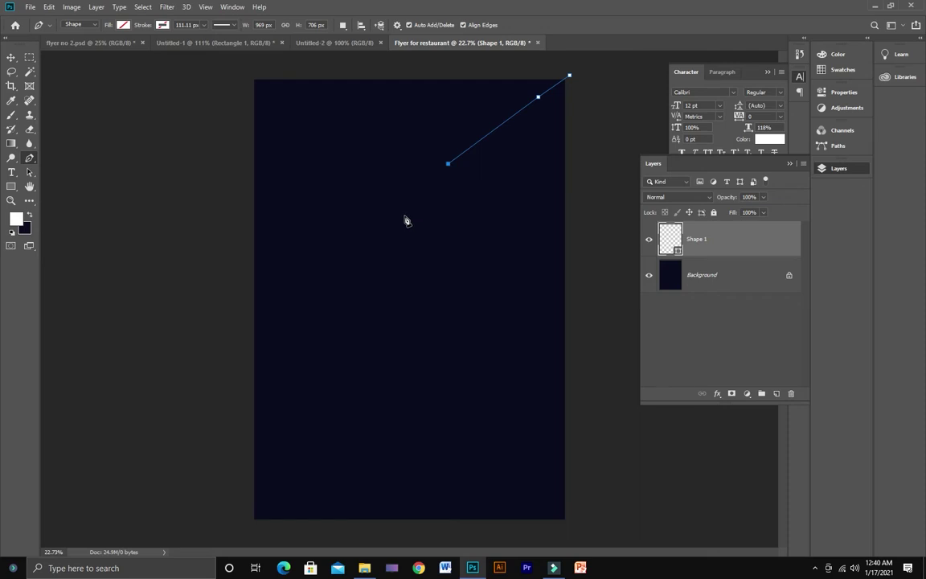
click(516, 184)
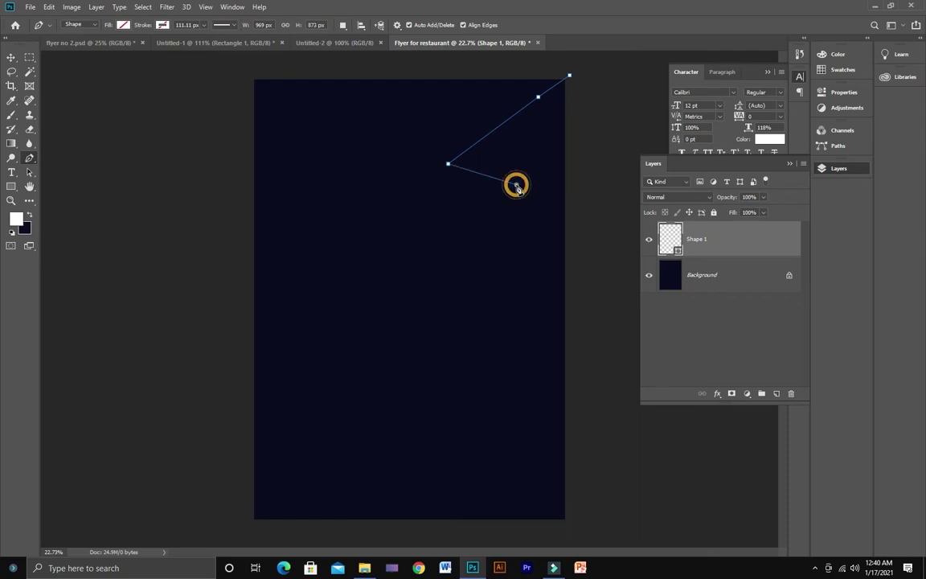
click(254, 523)
click(575, 527)
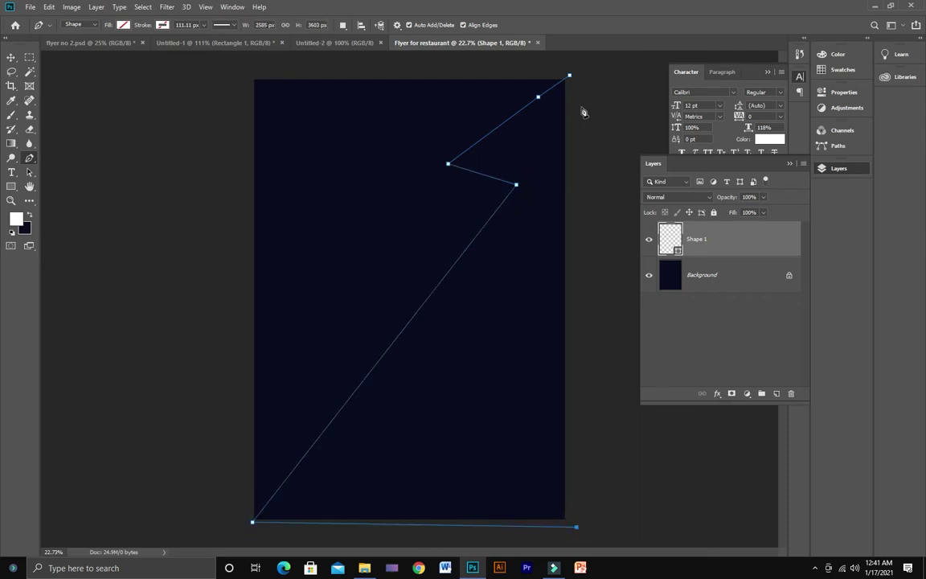
click(569, 77)
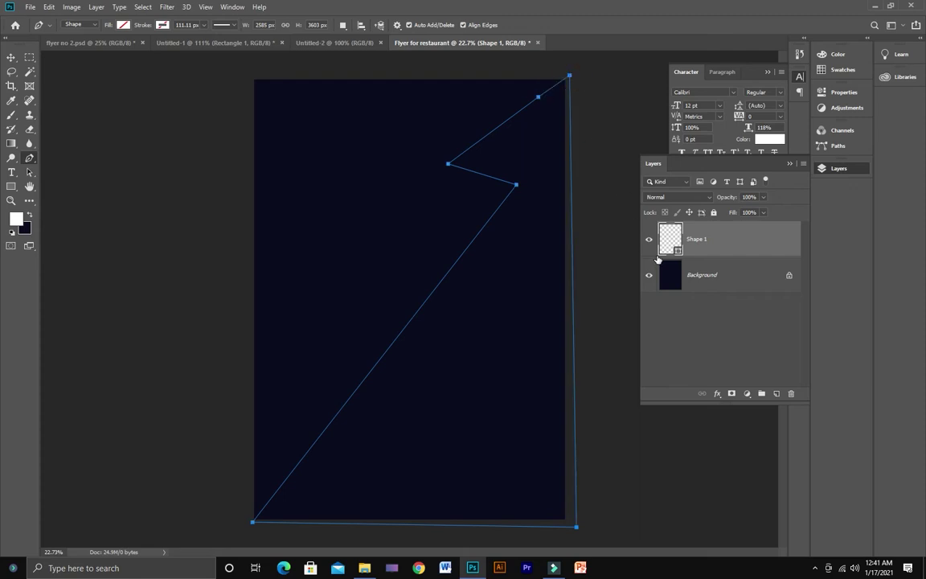
double_click(680, 252)
click(745, 232)
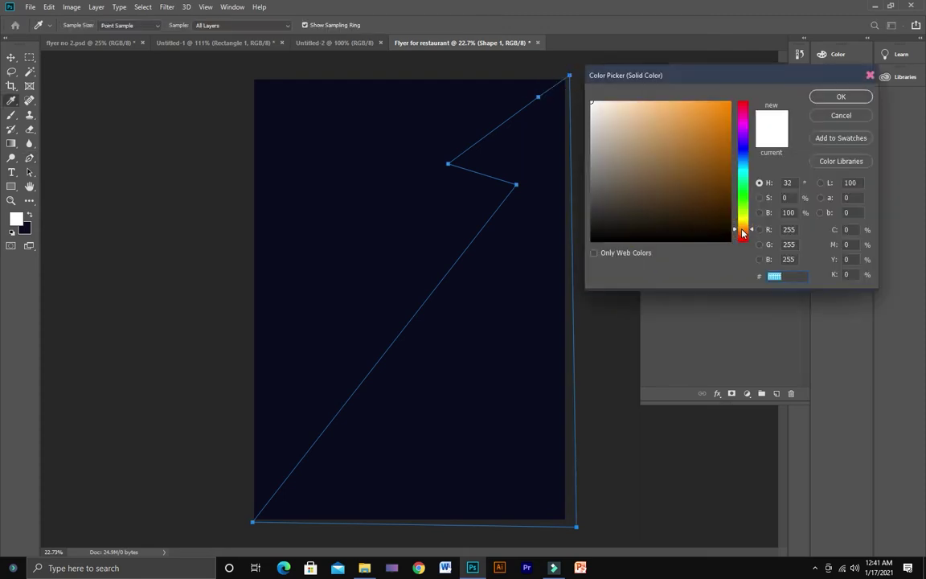
click(727, 149)
click(841, 115)
click(123, 24)
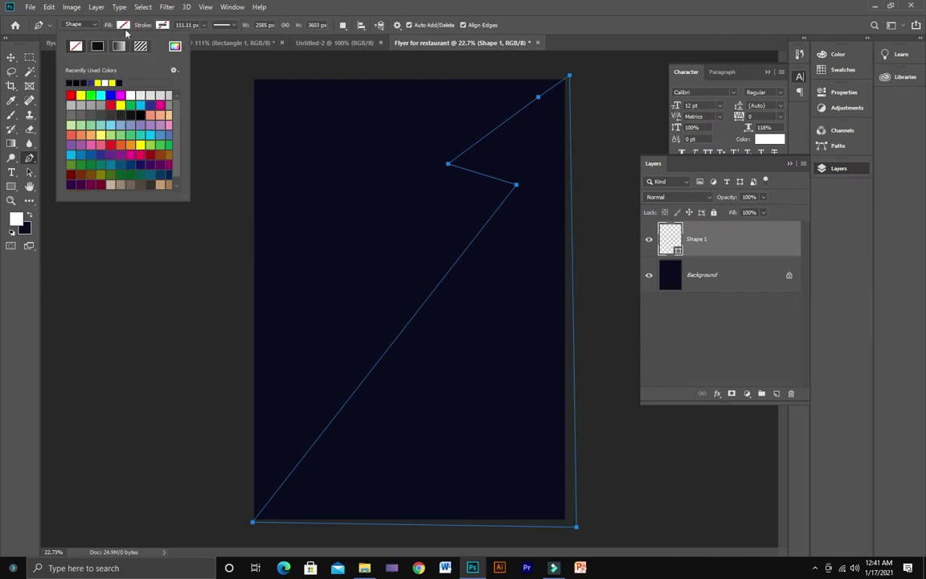
scroll(138, 118, down, 2)
scroll(138, 118, up, 2)
click(123, 26)
Apply a dark orange Color Overlay to the Shape 1 layer and enable its Stroke effect.
right_click(769, 249)
click(808, 93)
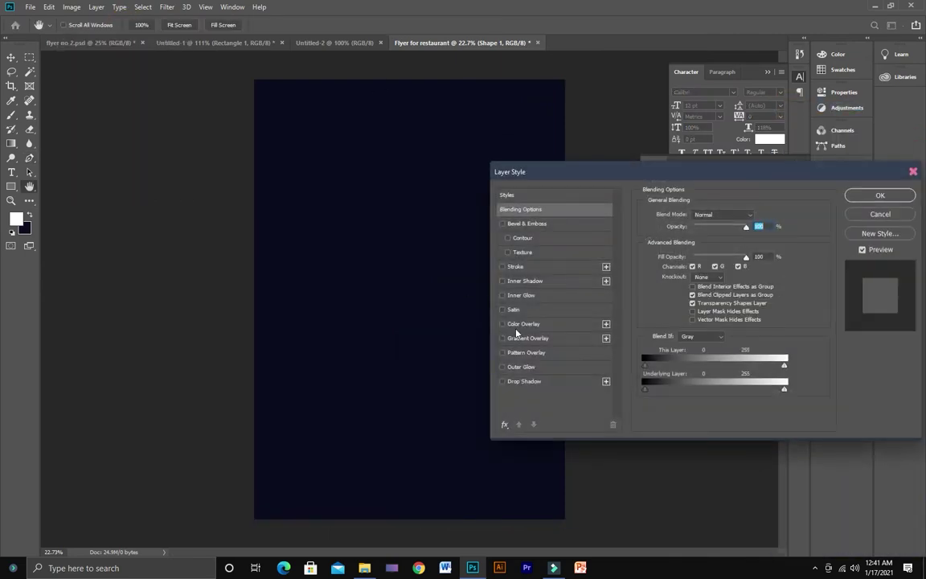
click(511, 324)
click(755, 214)
drag(742, 224, 744, 233)
mouse_move(720, 148)
mouse_down()
mouse_move(730, 146)
mouse_move(725, 159)
mouse_move(717, 145)
mouse_move(728, 126)
mouse_up()
key(Return)
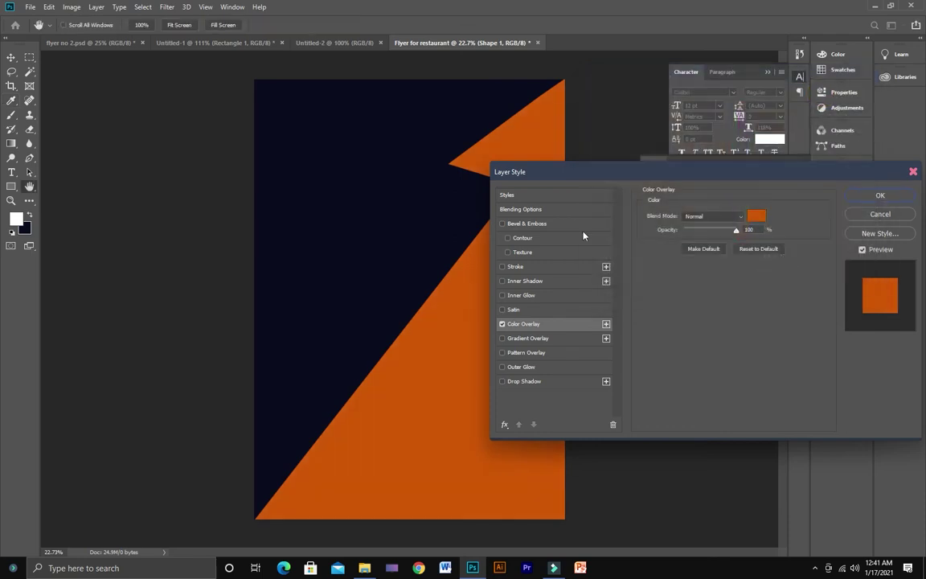
click(503, 267)
click(756, 215)
text(ffffff)
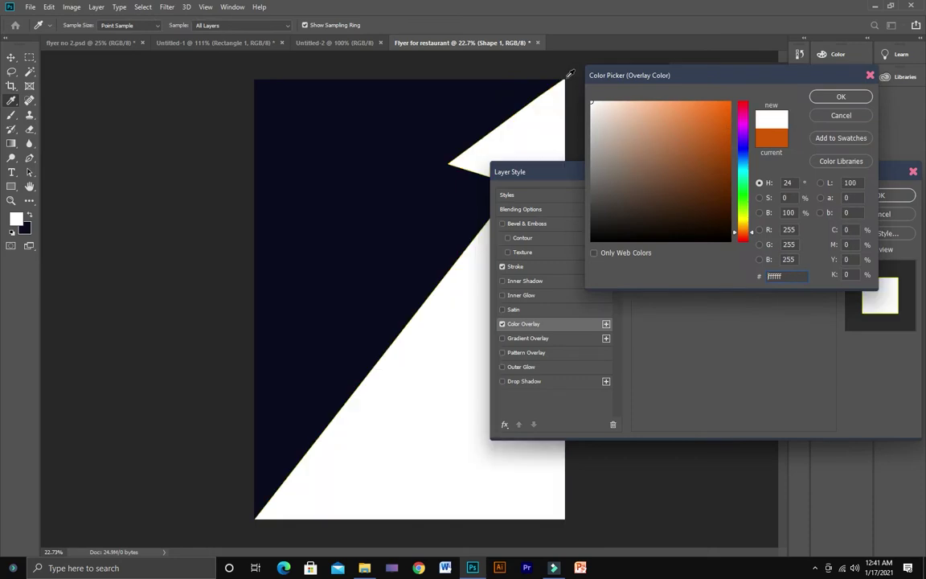
click(841, 115)
Set the shape's outside stroke to white, thicken it to about 20 px, and apply the layer style.
click(515, 266)
click(669, 293)
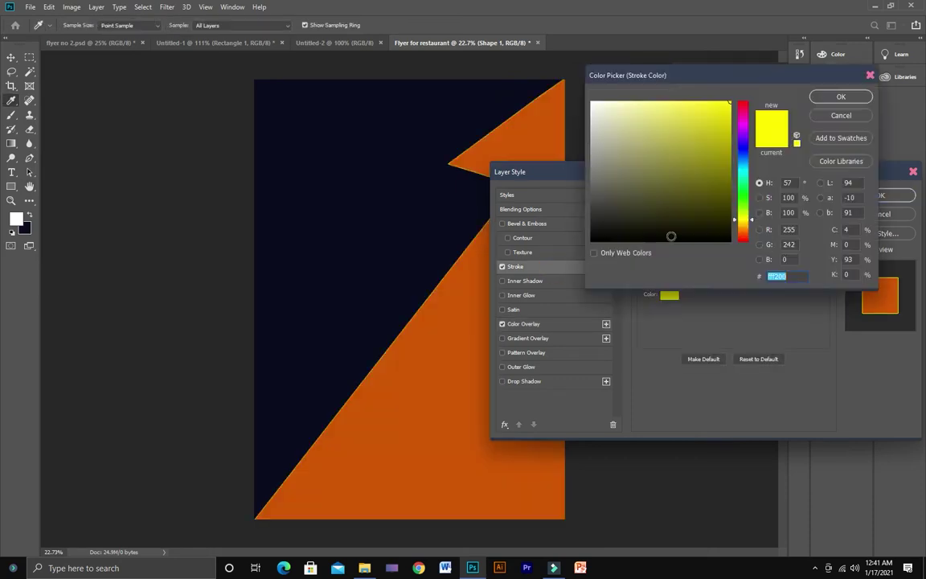
click(841, 96)
click(747, 214)
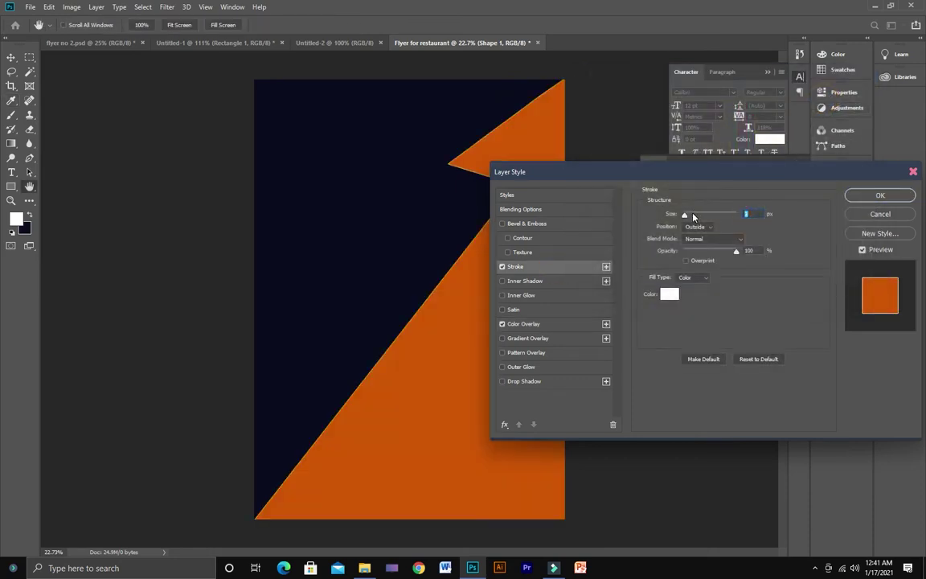
key(Up)
key(Up)
key(Up)
key(Up)
key(Up)
key(Up)
key(Up)
key(Up)
key(Up)
key(Up)
key(Up)
key(Up)
key(Up)
key(Up)
key(Up)
key(Up)
key(Up)
key(Up)
key(Up)
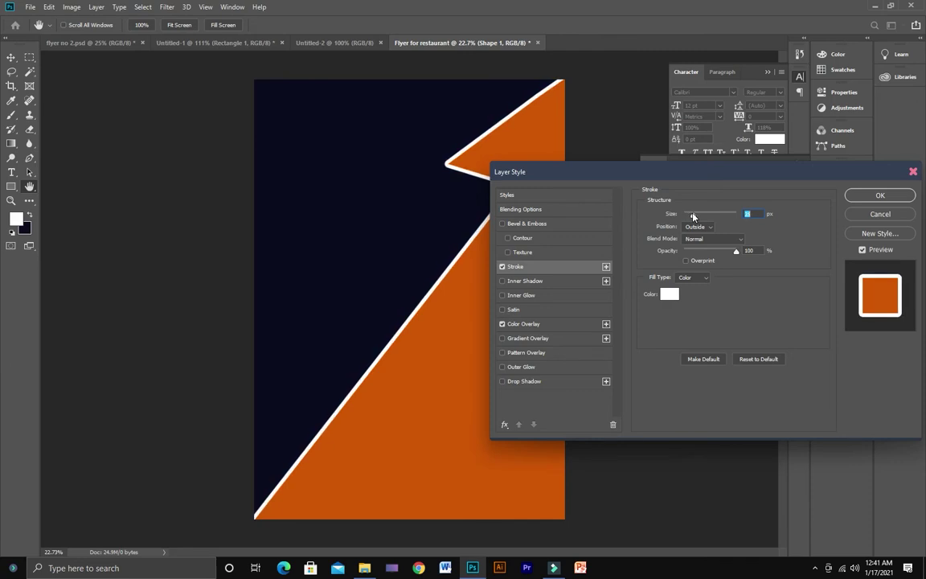
click(865, 193)
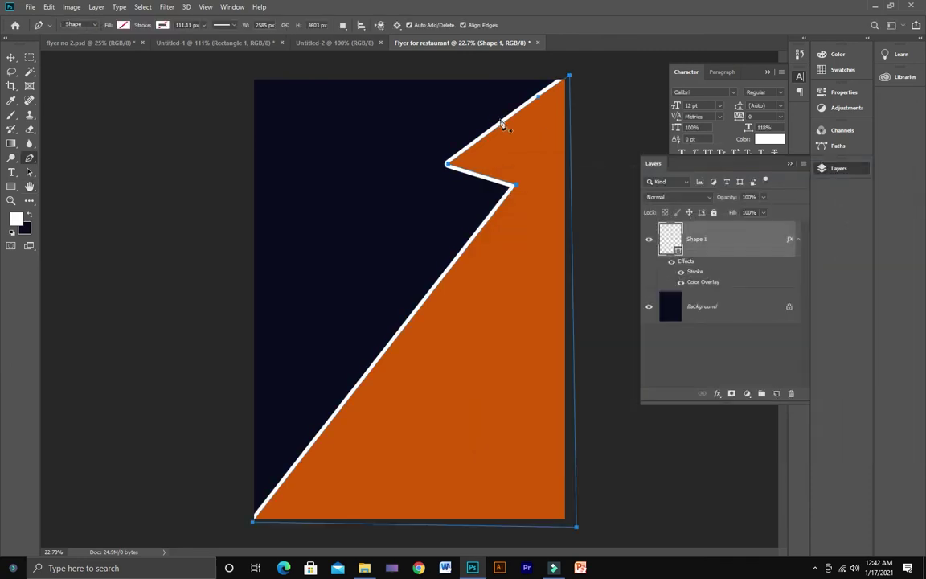
click(10, 57)
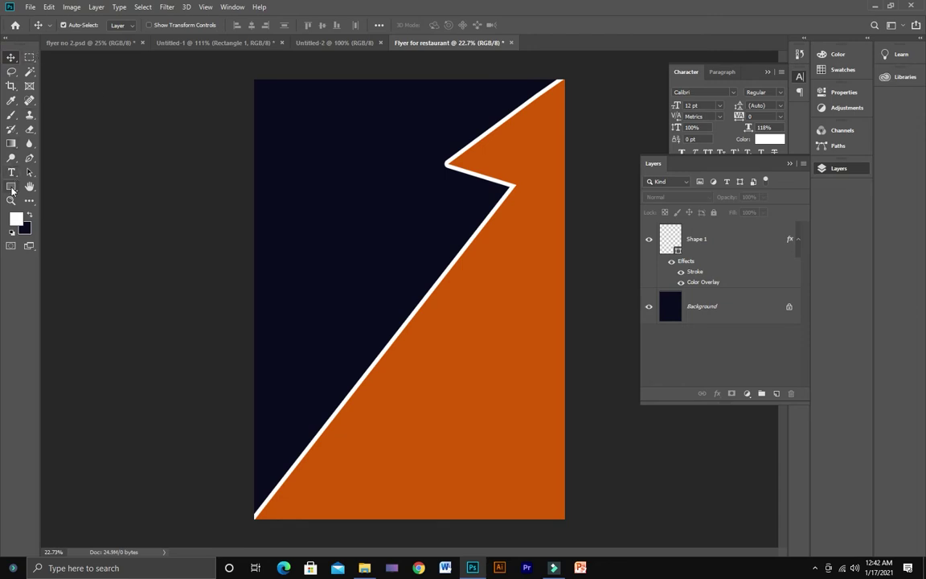
Draw a rounded square about 470 px wide with a 25 px corner radius on the lower orange area.
click(11, 187)
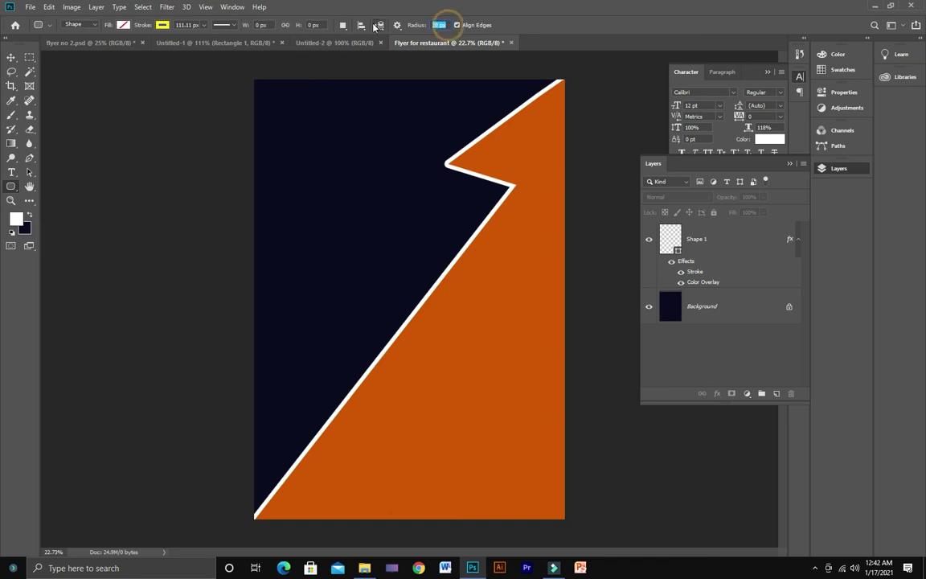
click(13, 58)
click(13, 190)
drag(447, 376, 515, 435)
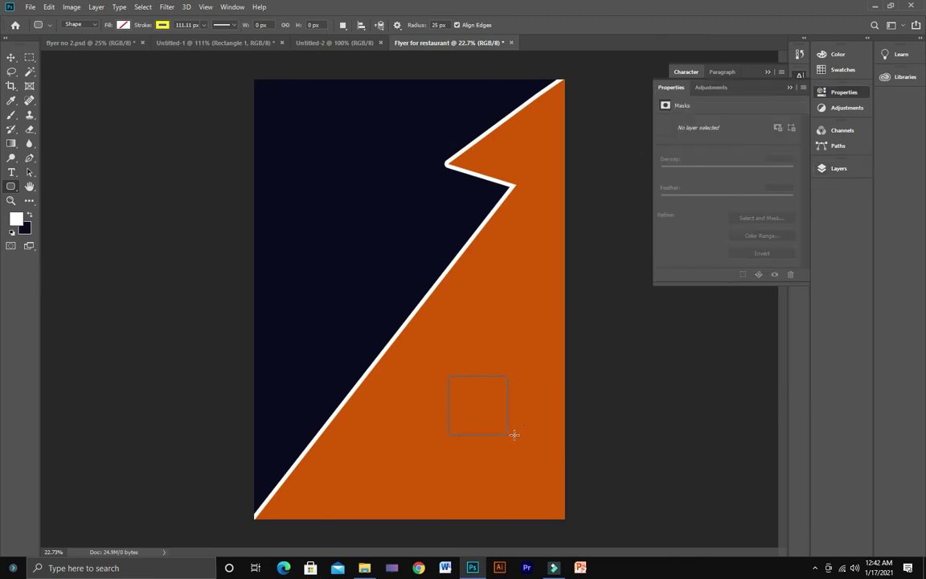
Set the rounded square's stroke to none and its fill to white.
click(162, 25)
click(116, 46)
click(122, 25)
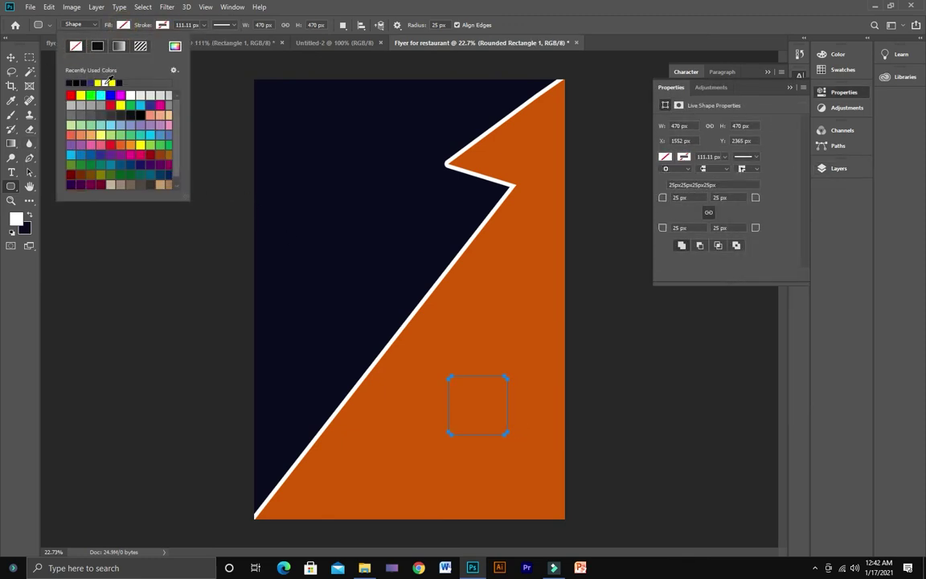
click(105, 82)
key(Return)
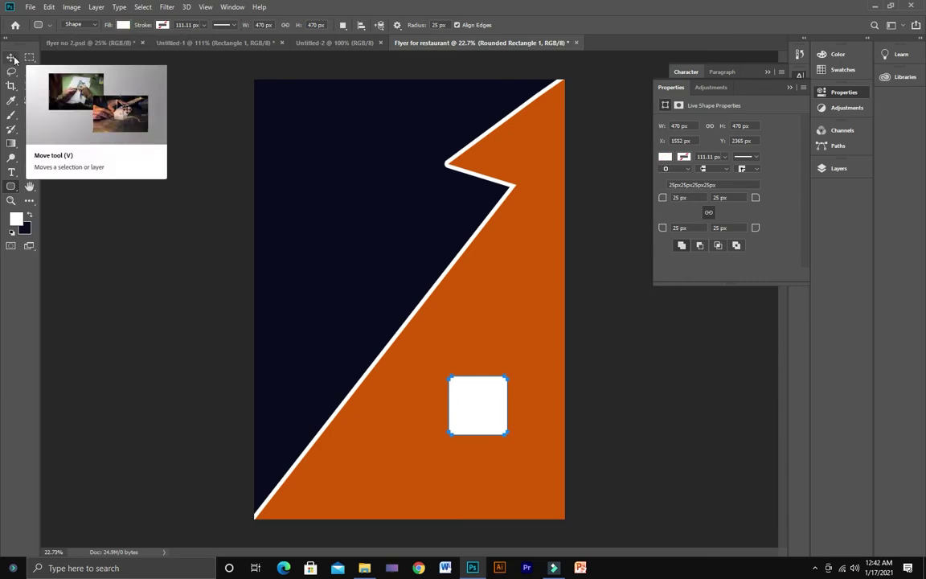
Rotate the white rounded square by -45° into a diamond and move it up about 1.2 in.
click(9, 59)
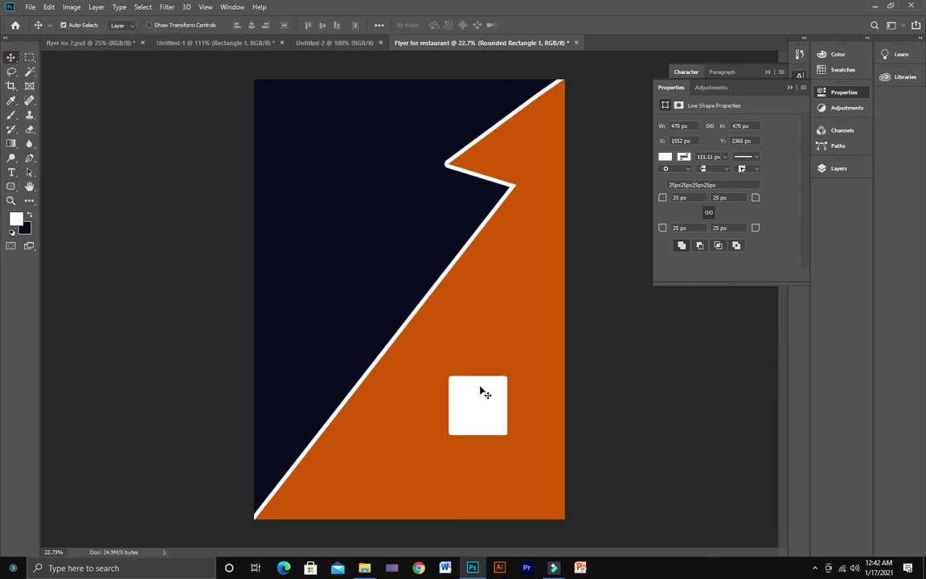
key(ctrl+t)
drag(509, 366, 479, 355)
drag(480, 407, 482, 361)
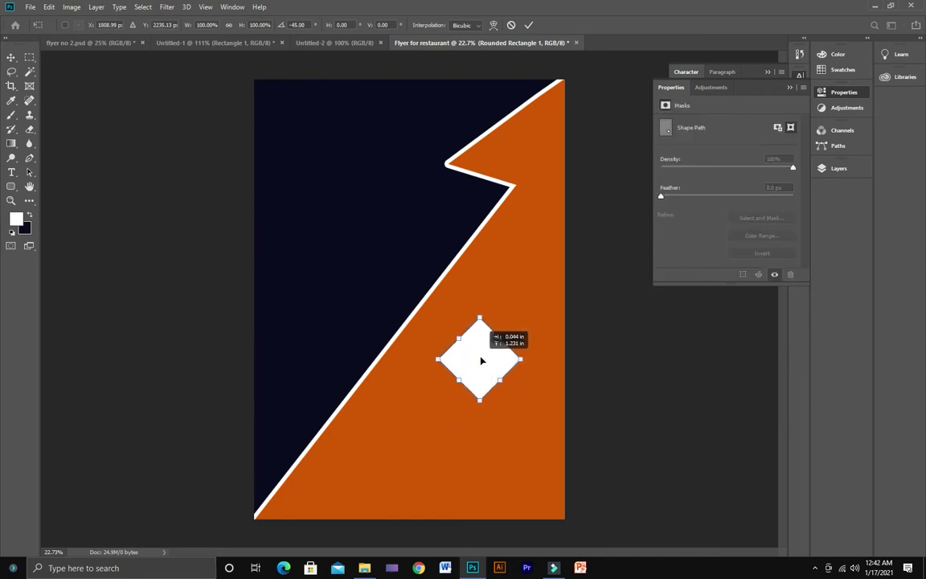
click(528, 25)
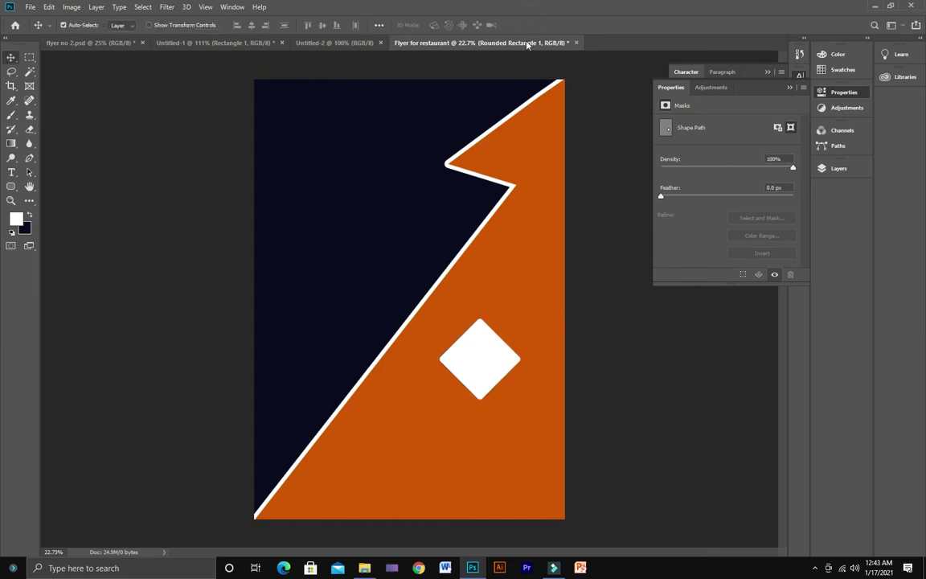
Duplicate the white diamond twice and arrange the three diamonds in a triangle, with one above and two below.
drag(473, 364, 418, 415)
drag(480, 362, 532, 426)
drag(418, 443, 412, 434)
drag(474, 384, 474, 378)
drag(409, 432, 395, 431)
drag(520, 428, 510, 434)
drag(481, 378, 470, 378)
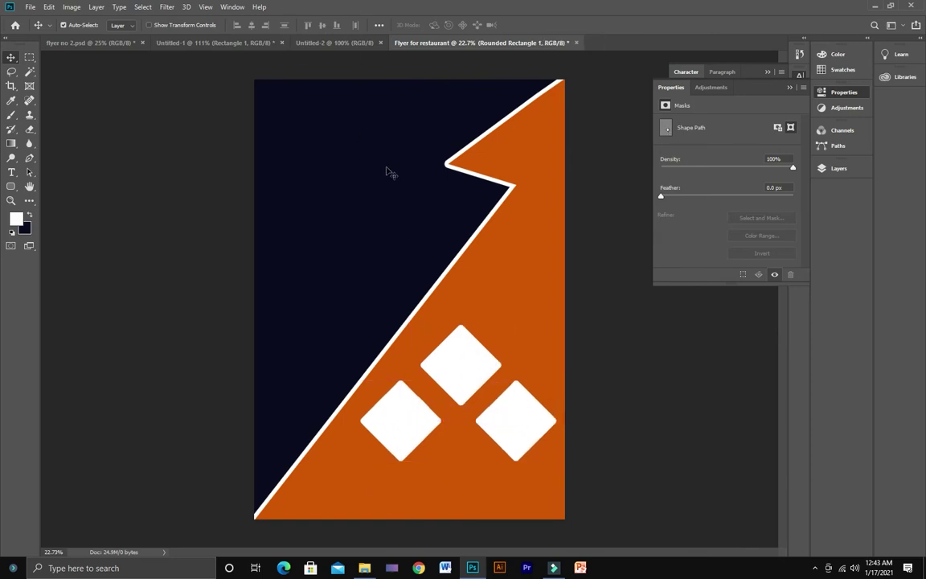
Open the four food photos from Local Disk (D:) as separate documents.
click(30, 7)
click(47, 31)
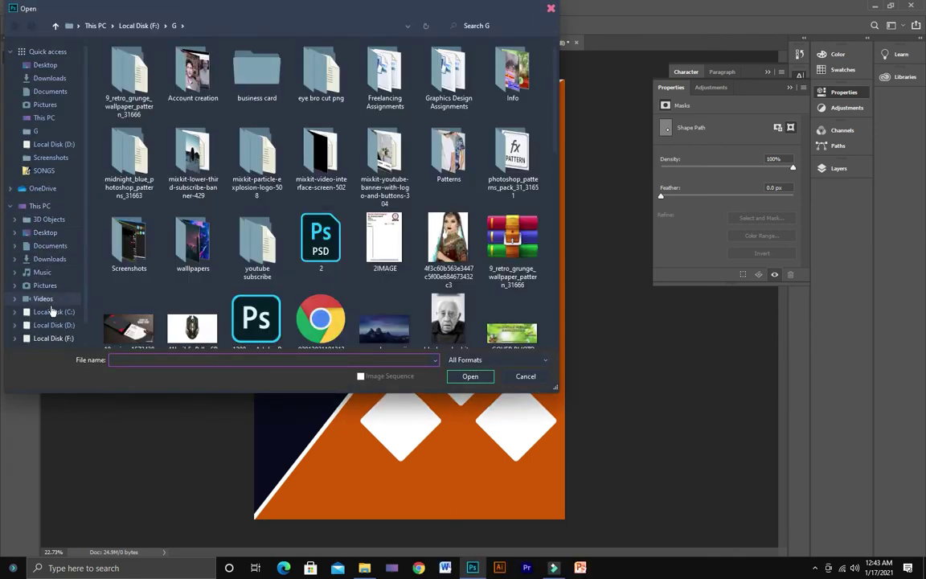
click(54, 325)
click(195, 141)
ctrl+click(141, 161)
ctrl+click(391, 137)
ctrl+click(500, 92)
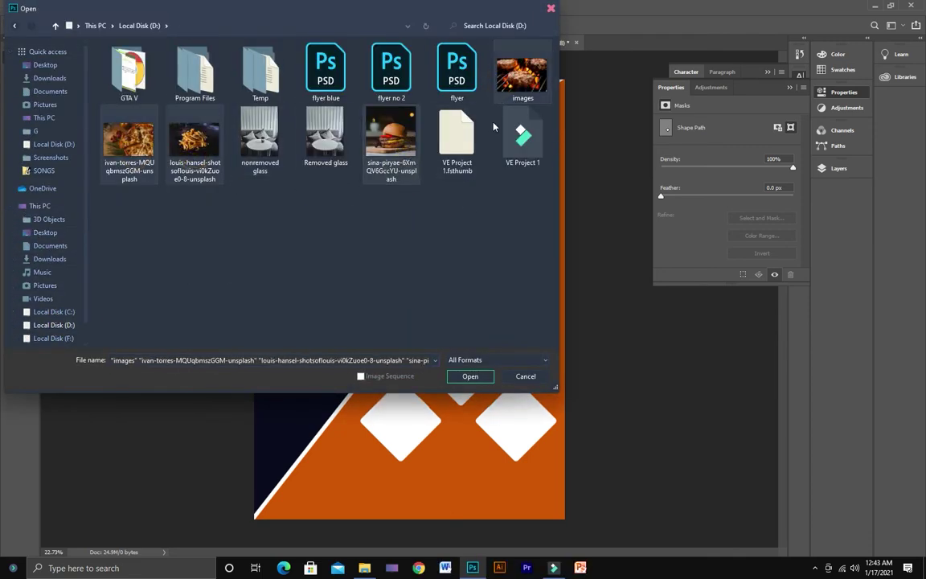
click(471, 376)
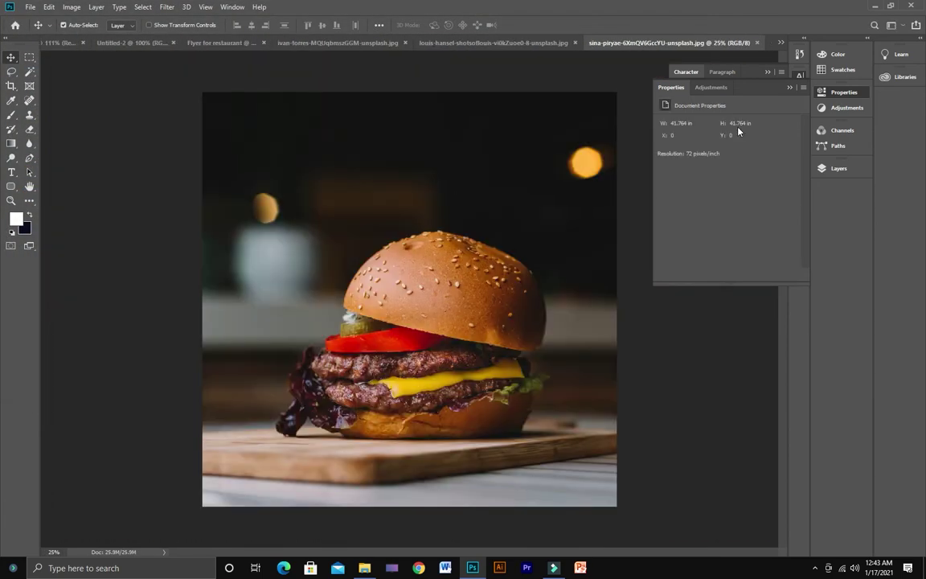
Unlock the burger photo's Background layer and move the photo into the restaurant flyer document.
click(839, 169)
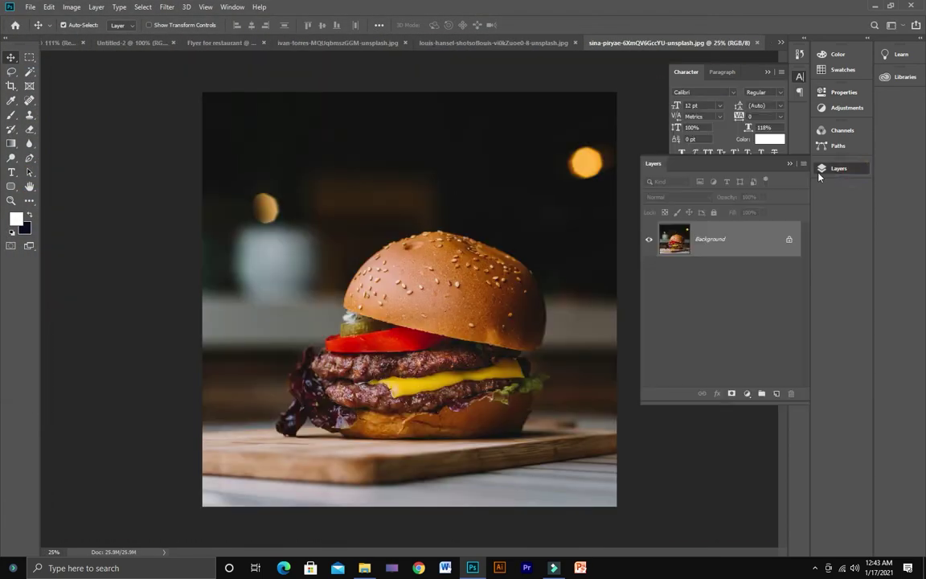
click(789, 238)
drag(489, 297, 374, 304)
Scale the burger photo down and position it so it covers the upper white diamond.
key(ctrl+t)
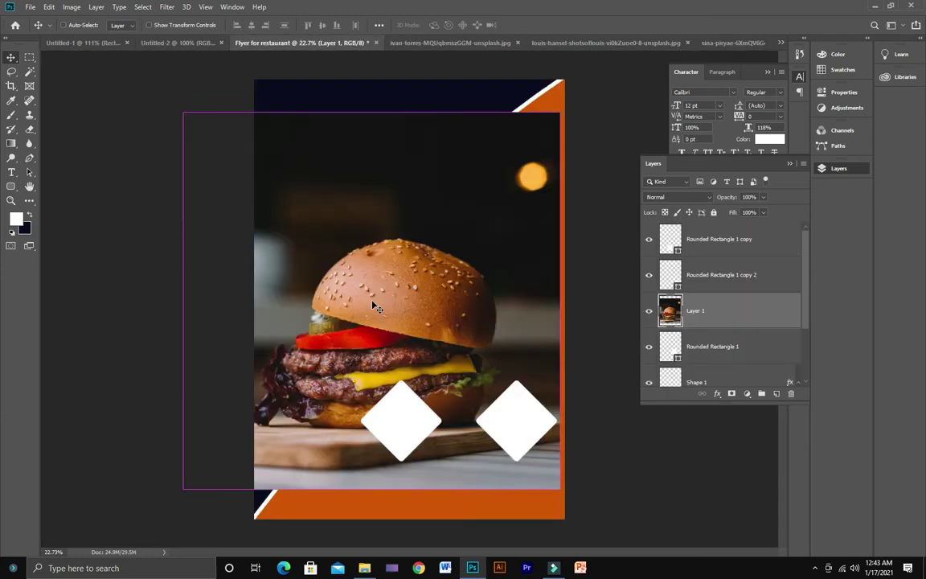
drag(558, 111, 300, 374)
drag(274, 414, 492, 347)
drag(514, 307, 494, 328)
drag(459, 362, 471, 346)
click(529, 25)
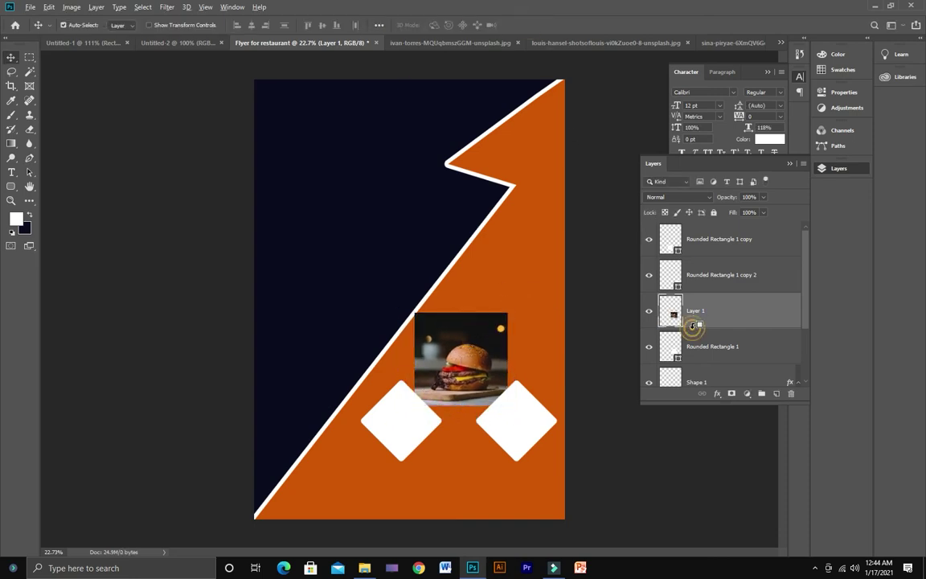
Clip the burger photo to the upper diamond with a clipping mask.
key(ctrl+alt+g)
Move the pizza photo into the flyer document, placing its layer directly above the lower-left diamond's layer.
right_click(366, 420)
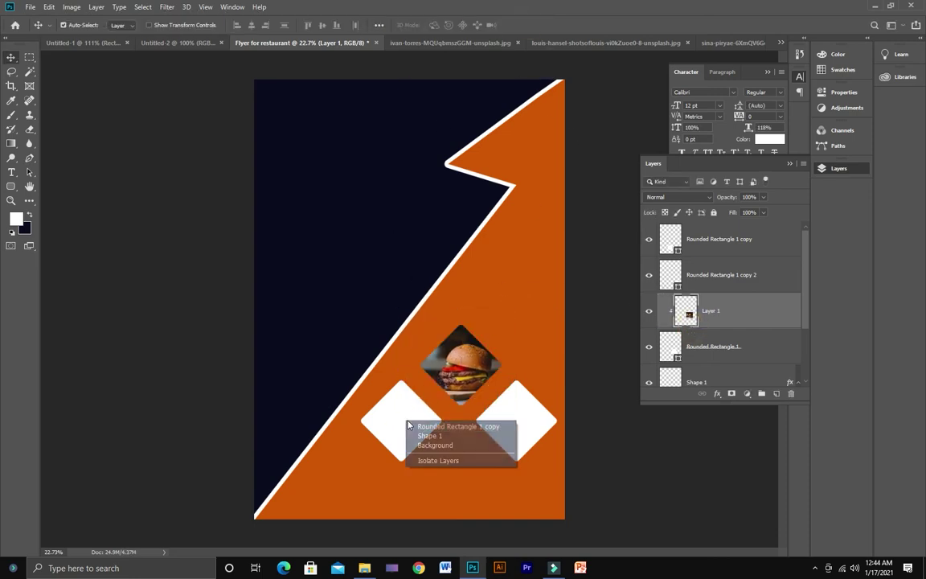
click(410, 431)
click(490, 42)
click(781, 234)
drag(383, 205, 350, 318)
Scale the pizza photo down and position it so it covers the lower-left diamond.
key(ctrl+t)
key(ctrl+minus)
drag(579, 203, 345, 360)
drag(334, 438, 445, 401)
scroll(446, 401, up, 5)
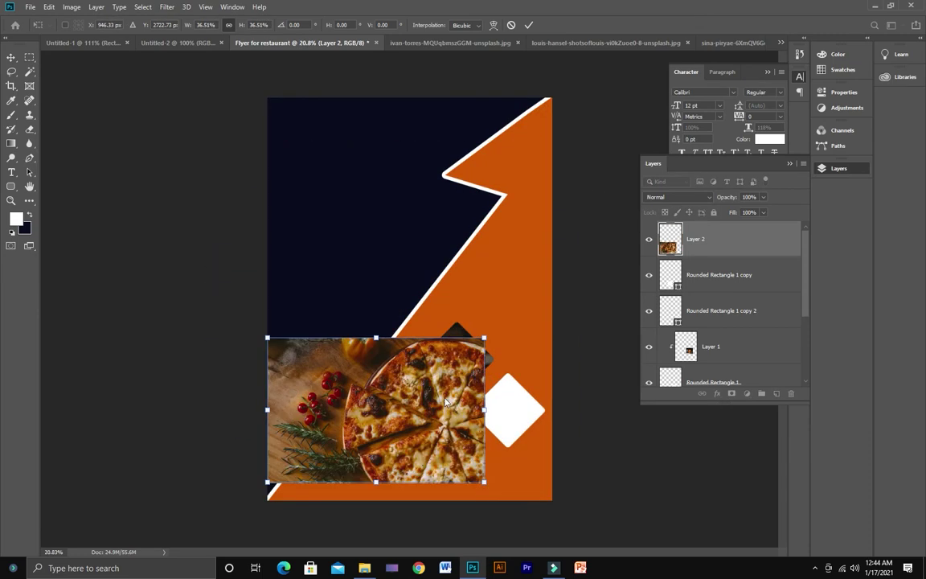
drag(484, 482, 420, 433)
click(528, 25)
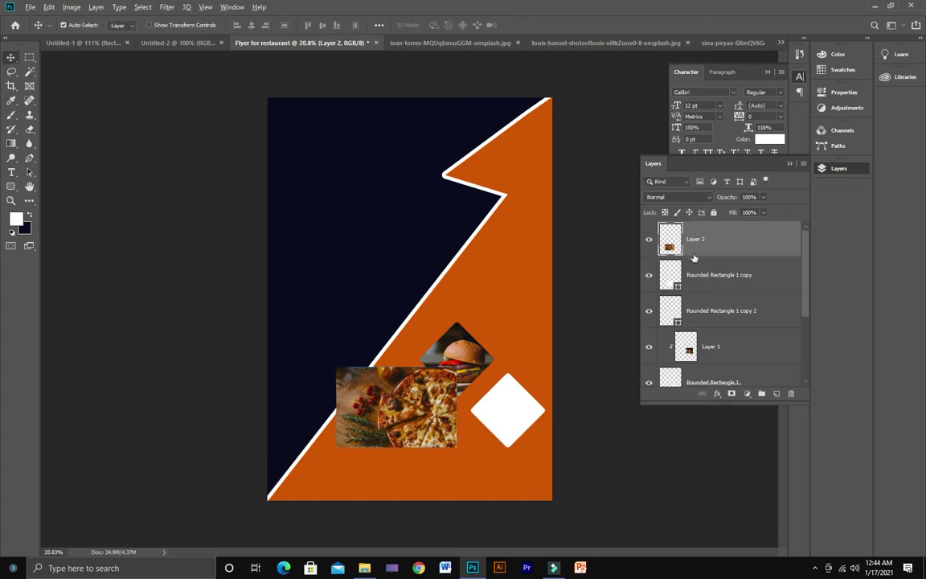
Clip the pizza photo to the lower-left diamond and adjust its size and position inside the frame.
alt+click(695, 252)
drag(400, 415, 415, 415)
key(ctrl+t)
drag(470, 368, 455, 375)
mouse_move(409, 395)
mouse_down()
mouse_move(408, 403)
mouse_move(409, 379)
mouse_up()
click(528, 25)
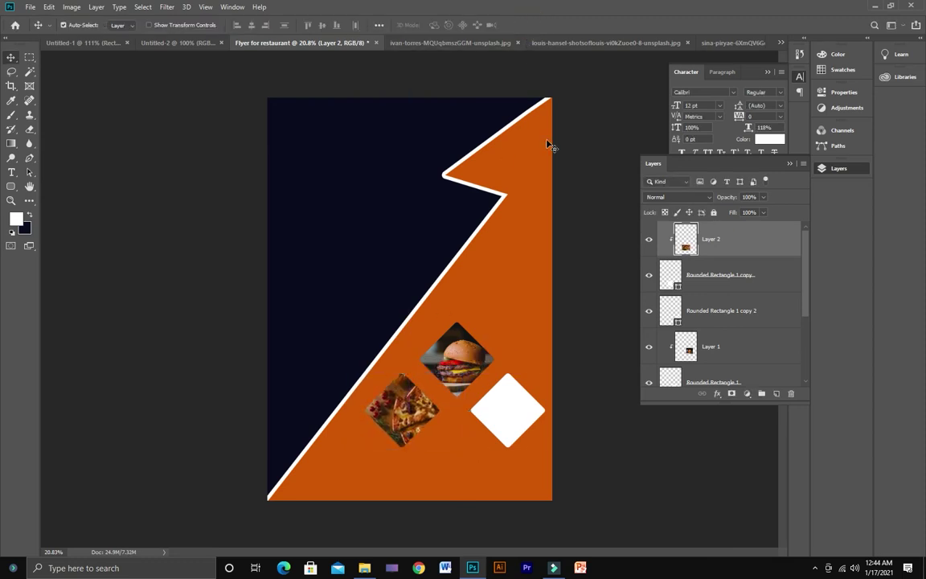
Move the fries photo into the flyer document, placing its layer directly above the lower-right diamond's layer.
right_click(513, 408)
click(547, 415)
click(603, 43)
click(788, 234)
drag(429, 250, 465, 386)
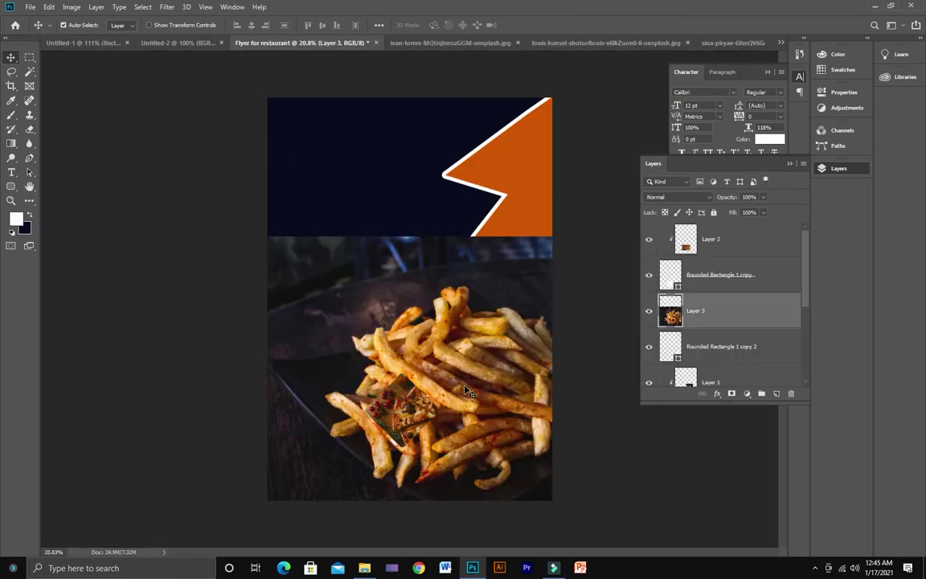
Scale the fries photo to about 28% and position it over the lower-right diamond.
key(ctrl+t)
drag(688, 533, 365, 320)
drag(331, 285, 547, 423)
key(Return)
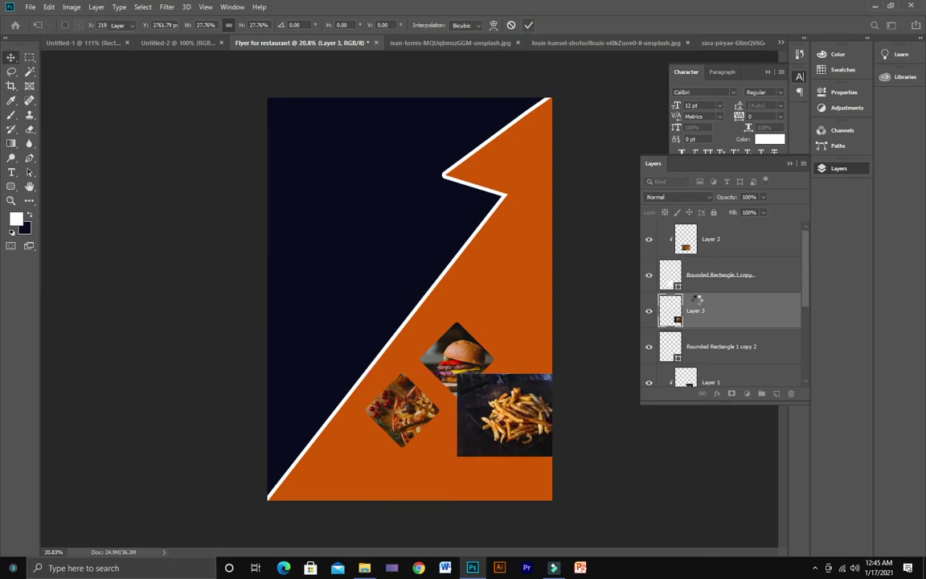
Clip the fries photo to the lower-right diamond and shrink it to fit closely around the frame.
alt+click(704, 323)
key(ctrl+t)
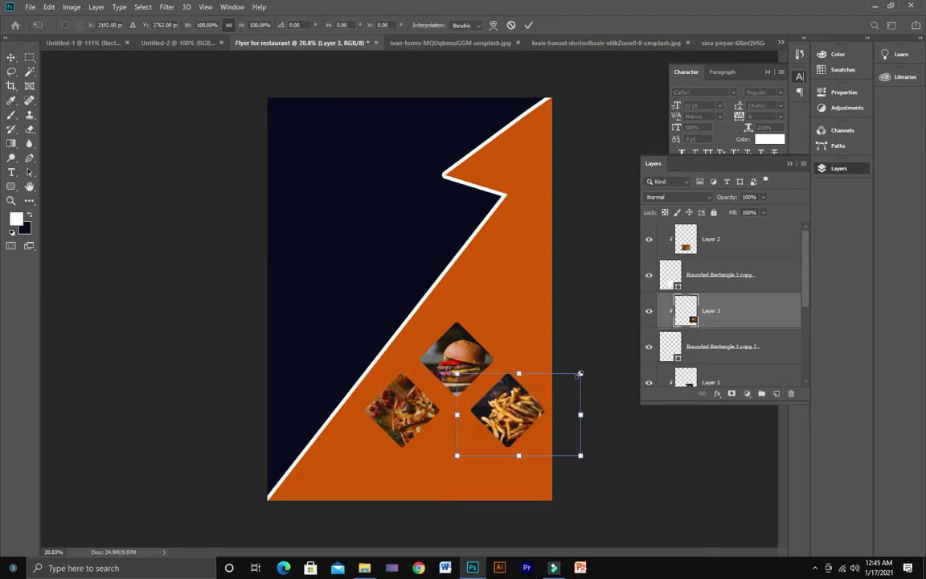
drag(583, 372, 524, 394)
drag(450, 412, 456, 411)
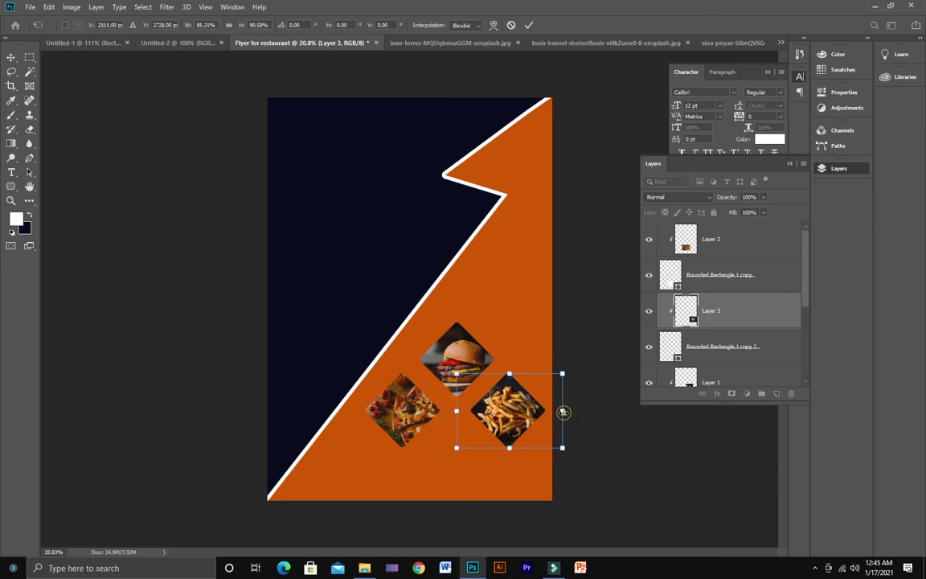
drag(562, 410, 557, 411)
click(528, 25)
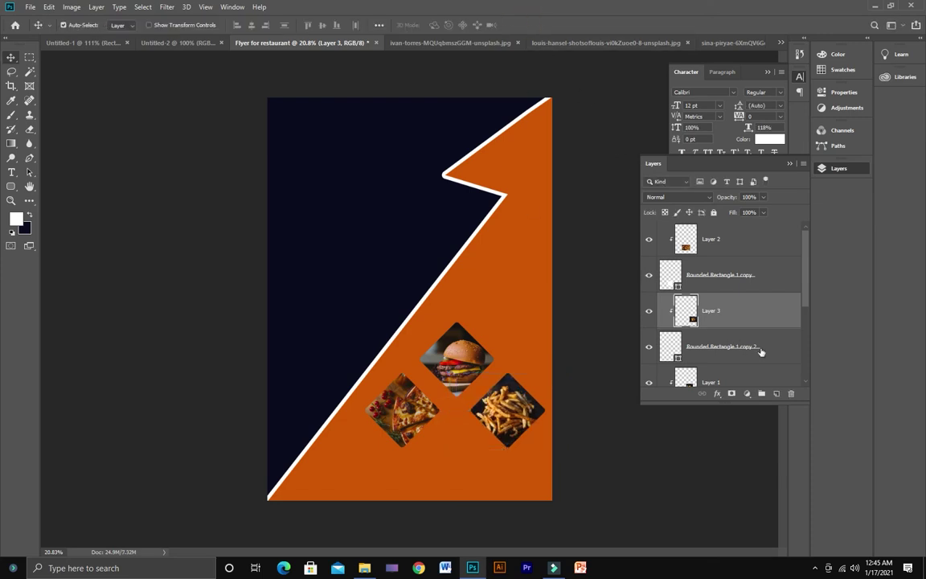
Add a white outside Stroke layer style at 100% opacity to the fries photo's diamond.
right_click(762, 351)
click(799, 106)
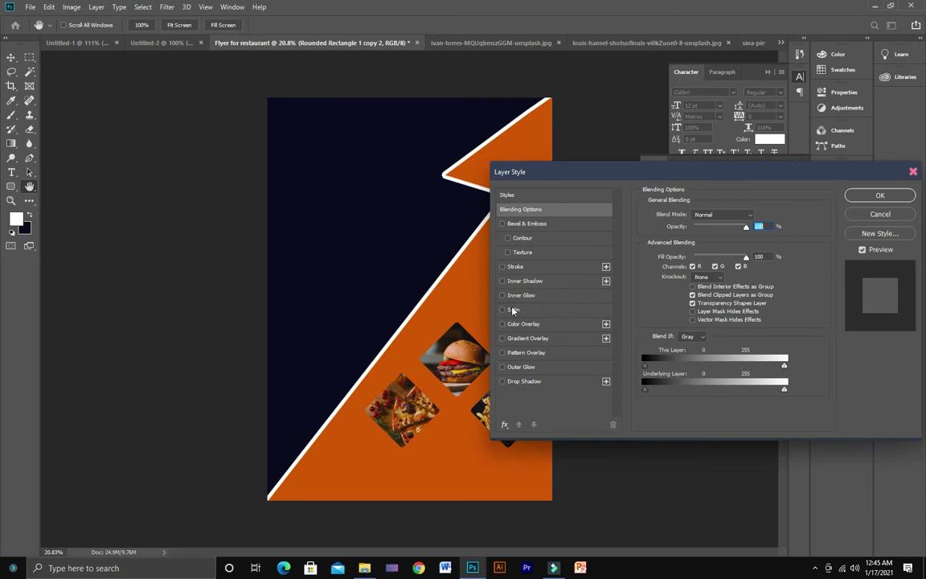
click(515, 266)
mouse_move(505, 172)
mouse_down()
mouse_move(585, 166)
mouse_move(609, 117)
mouse_move(602, 124)
mouse_up()
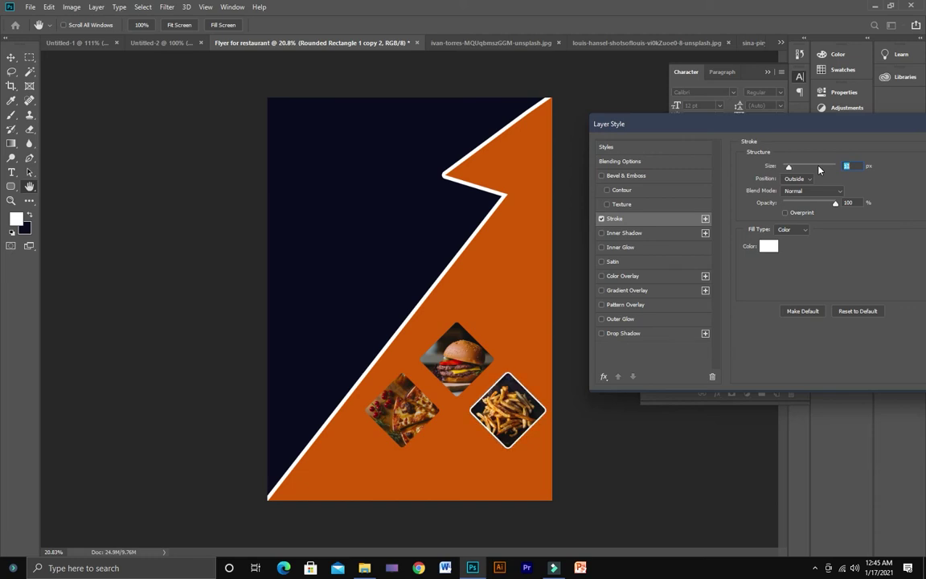
drag(830, 123, 765, 129)
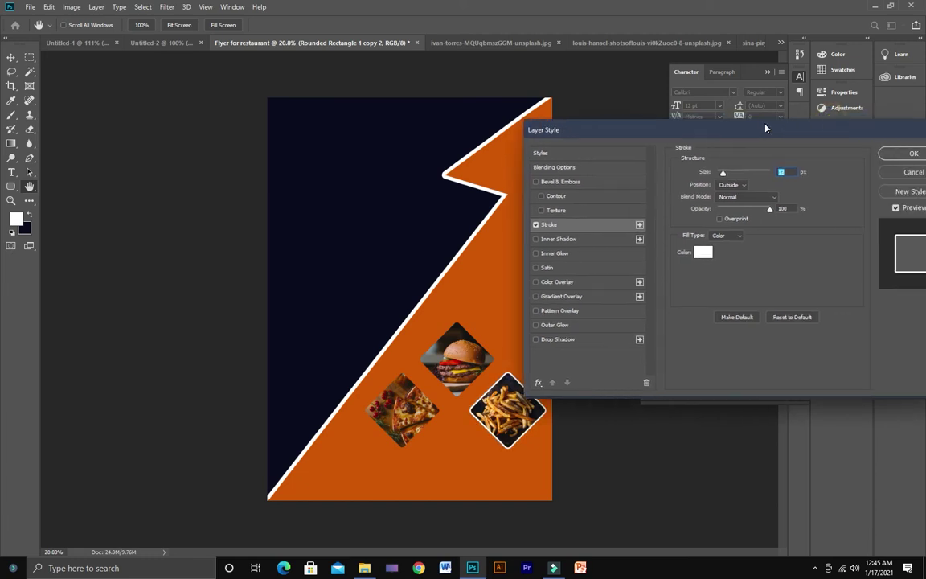
click(908, 153)
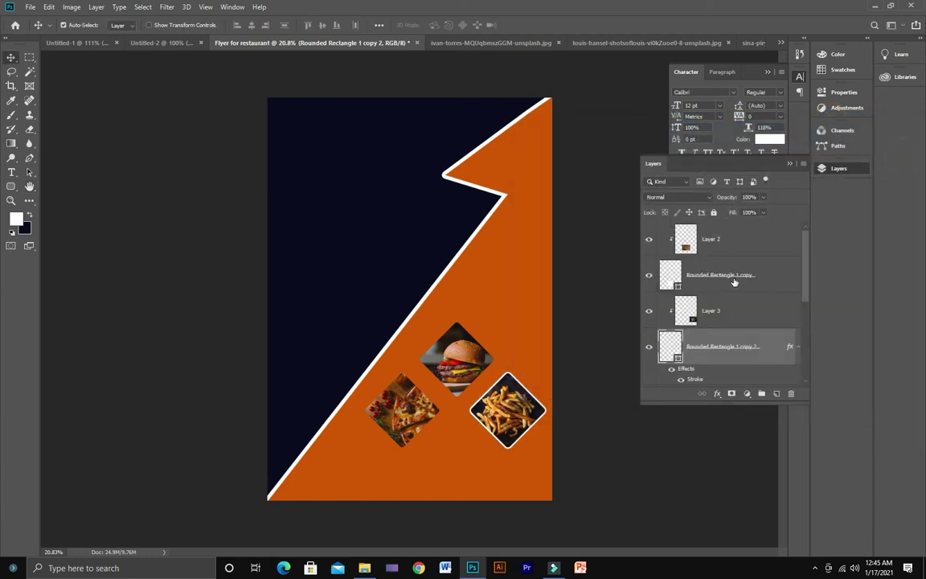
Add the same white Stroke layer style to the pizza photo's diamond.
click(779, 280)
right_click(780, 280)
click(657, 98)
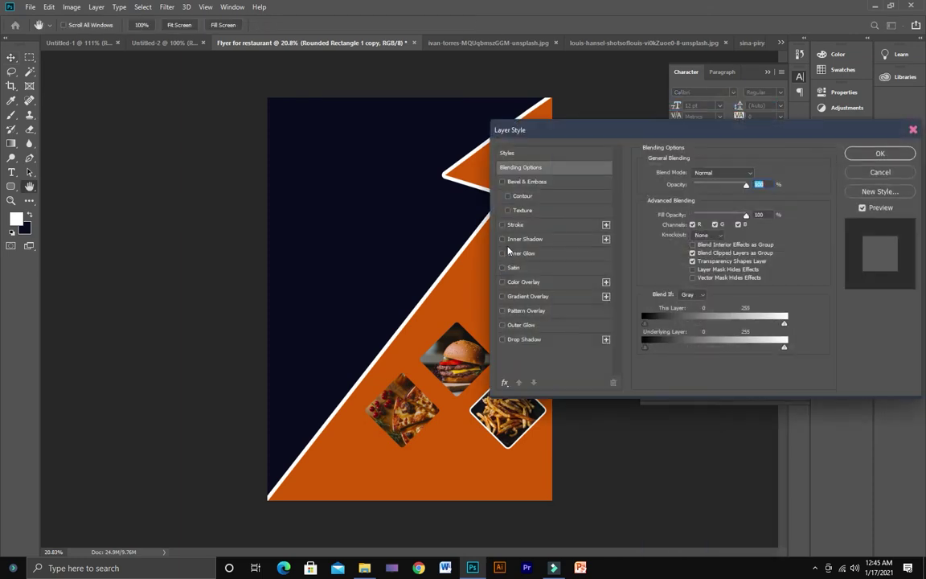
click(502, 226)
click(879, 155)
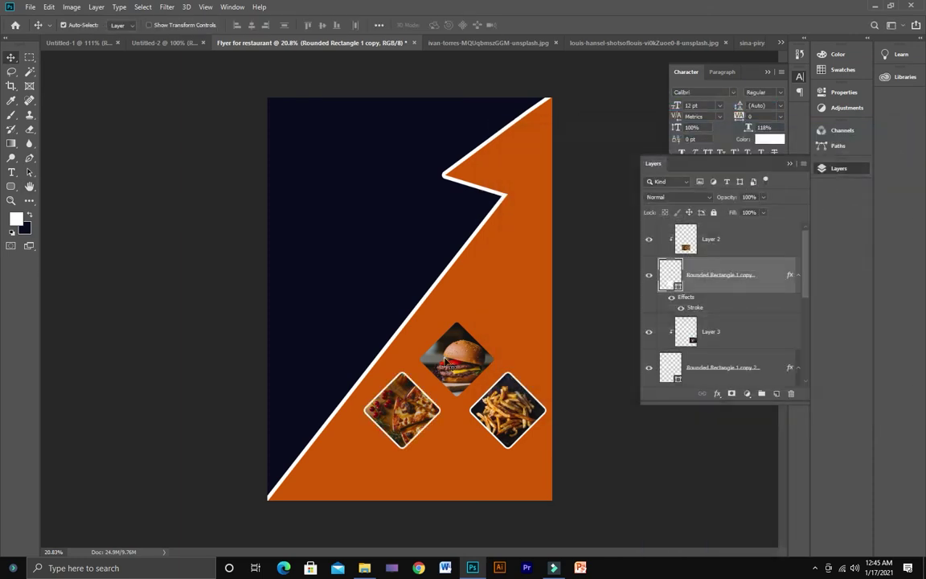
Add the same white Stroke layer style to the burger photo's diamond.
right_click(450, 362)
click(488, 364)
scroll(740, 334, down, 2)
click(748, 332)
double_click(782, 336)
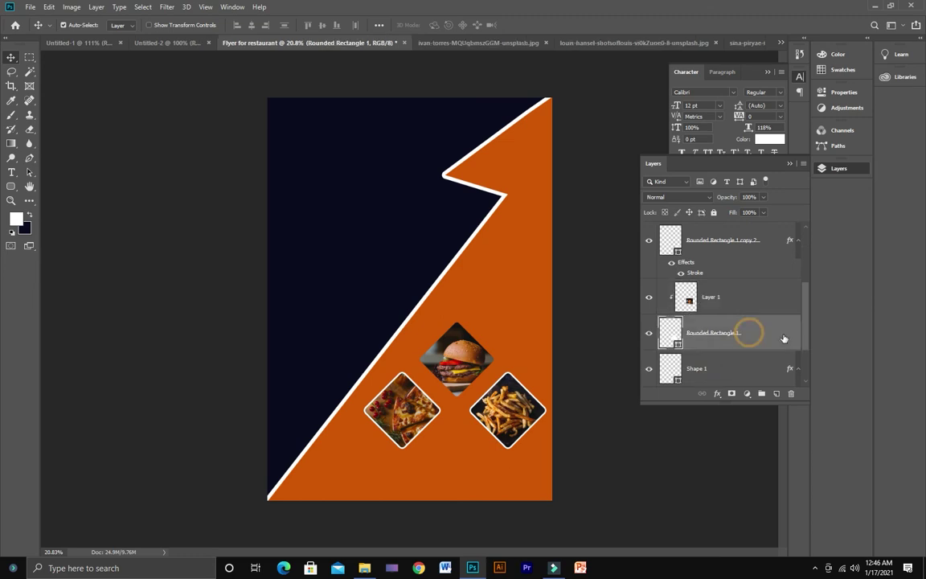
click(502, 225)
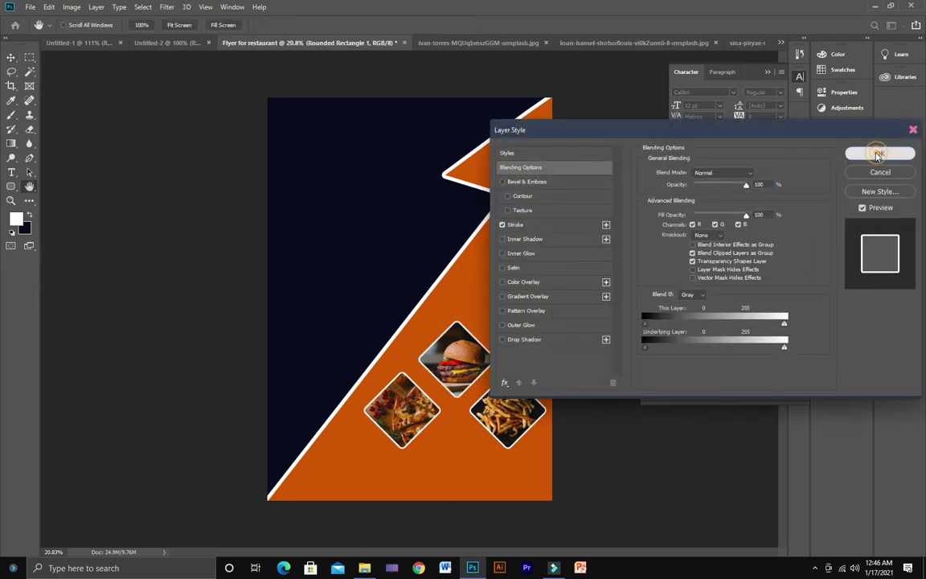
click(881, 153)
Add the text "FAST FOOD" in 12 pt Calibri on the navy area in the upper part of the flyer.
click(10, 173)
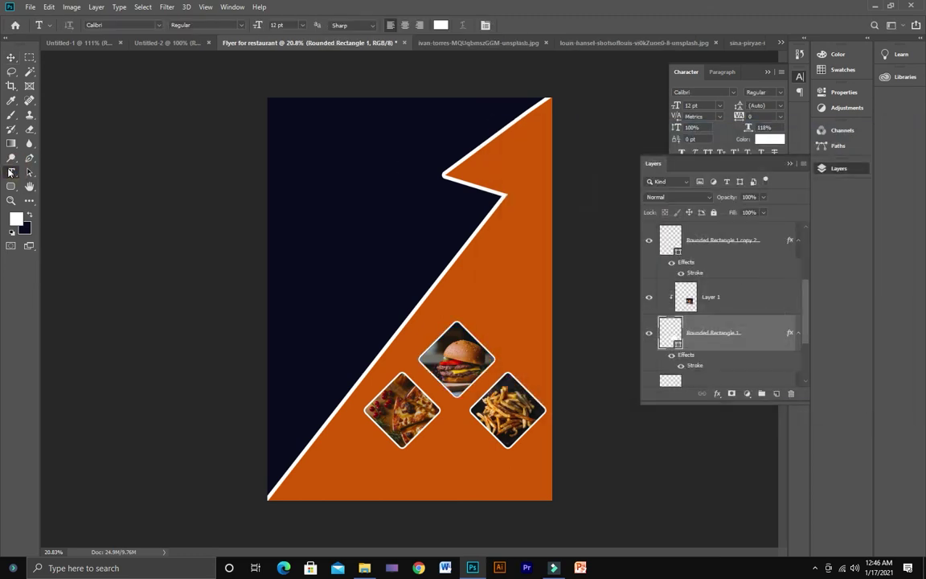
click(330, 174)
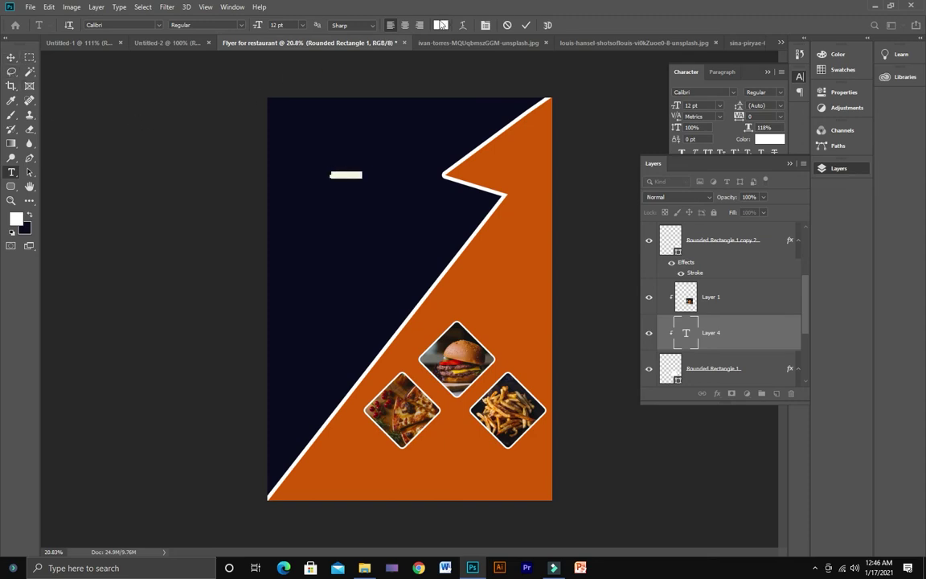
click(10, 57)
Give the FAST FOOD text a white Color Overlay and bring its layer to the top of the layer stack.
double_click(768, 332)
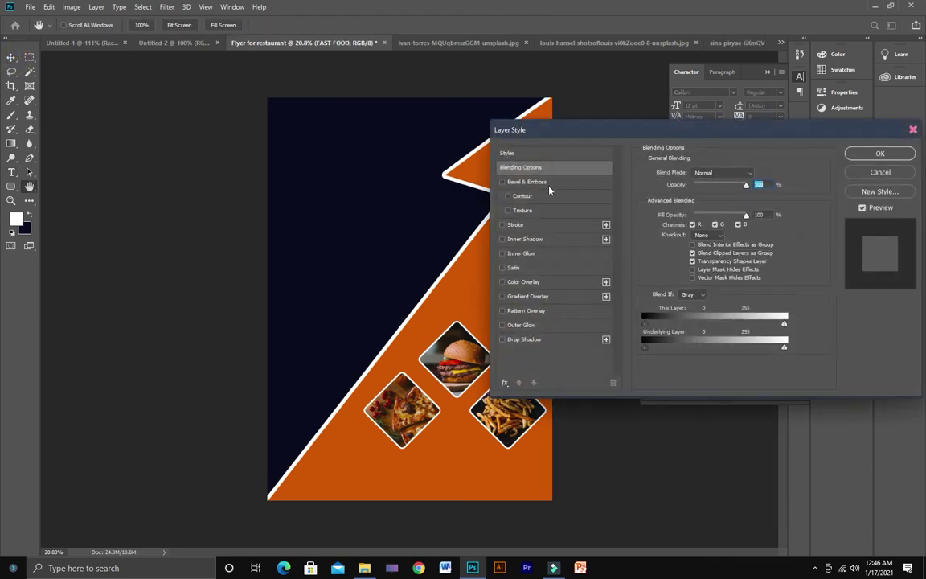
click(505, 282)
click(756, 172)
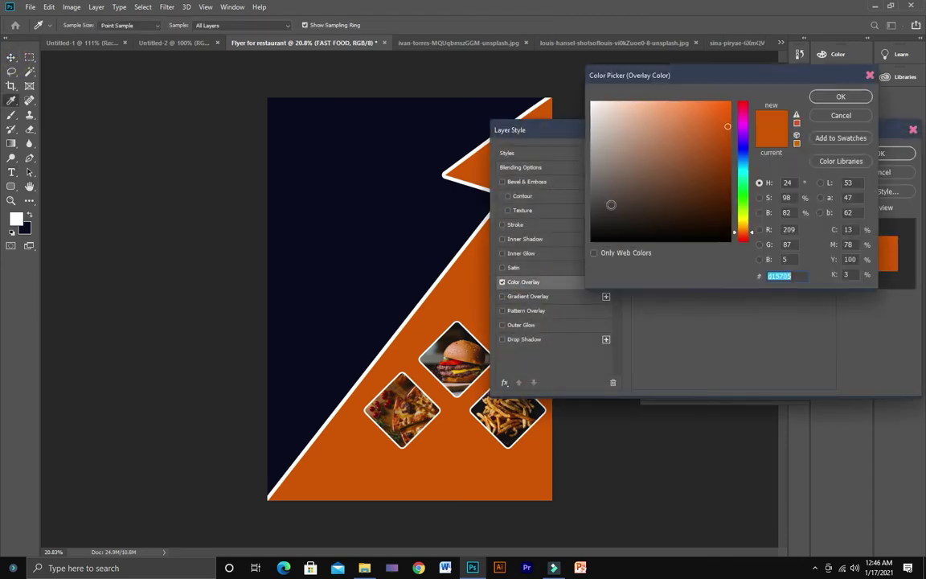
click(841, 96)
click(882, 154)
drag(737, 333, 742, 225)
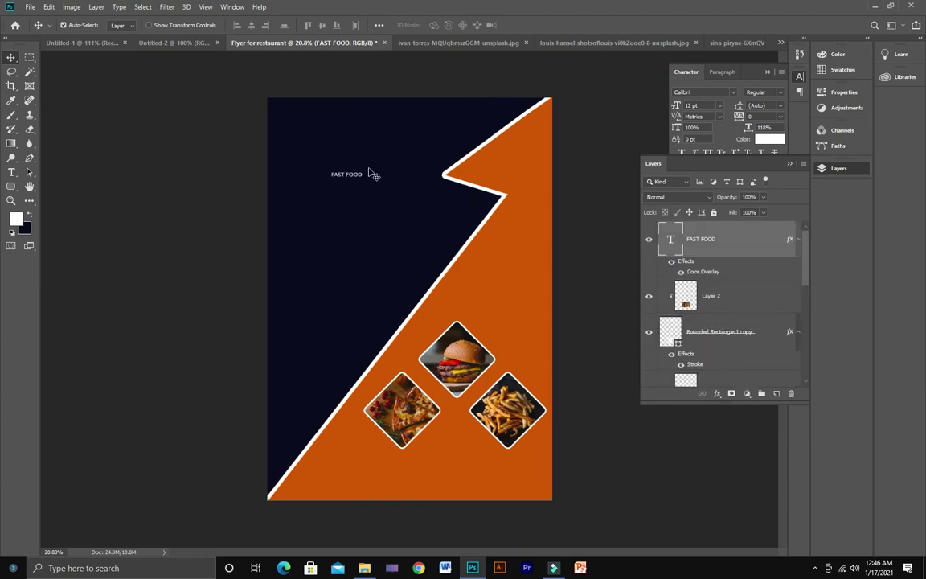
Enlarge the FAST FOOD text to about 45 pt on the navy area.
key(ctrl+t)
drag(362, 178, 405, 147)
key(Return)
Change the font of the FAST FOOD text to Brush Script MT Italic.
key(t)
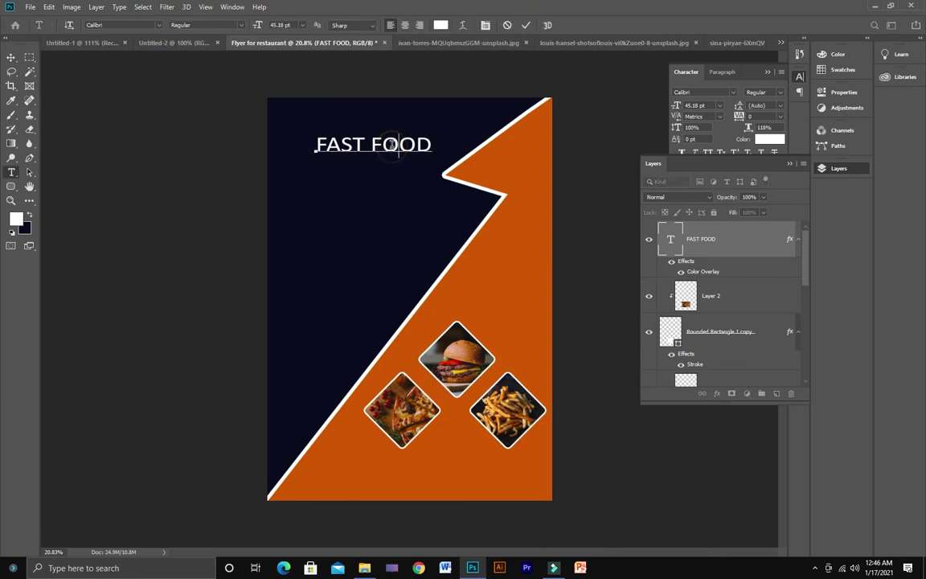
key(ctrl+a)
click(158, 26)
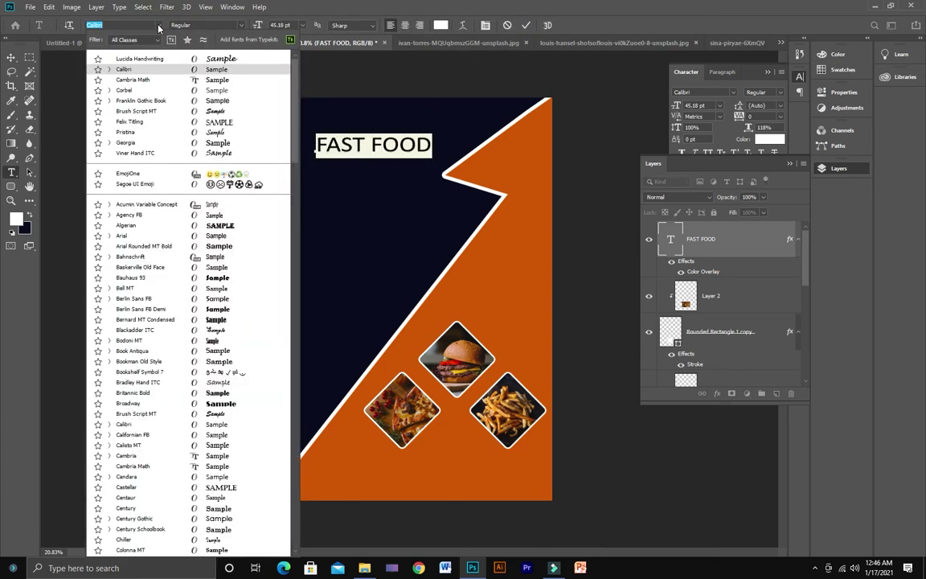
text(Brush Script MT)
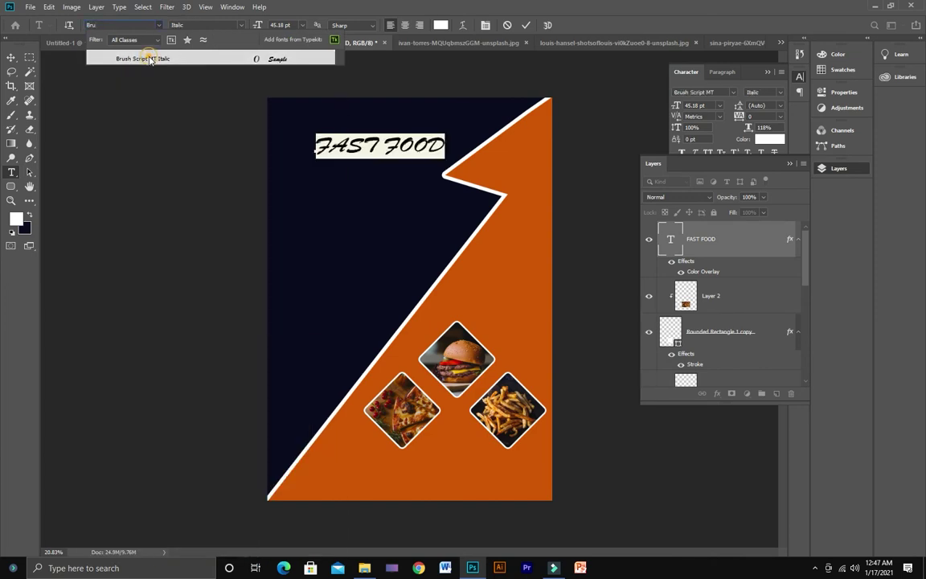
click(151, 60)
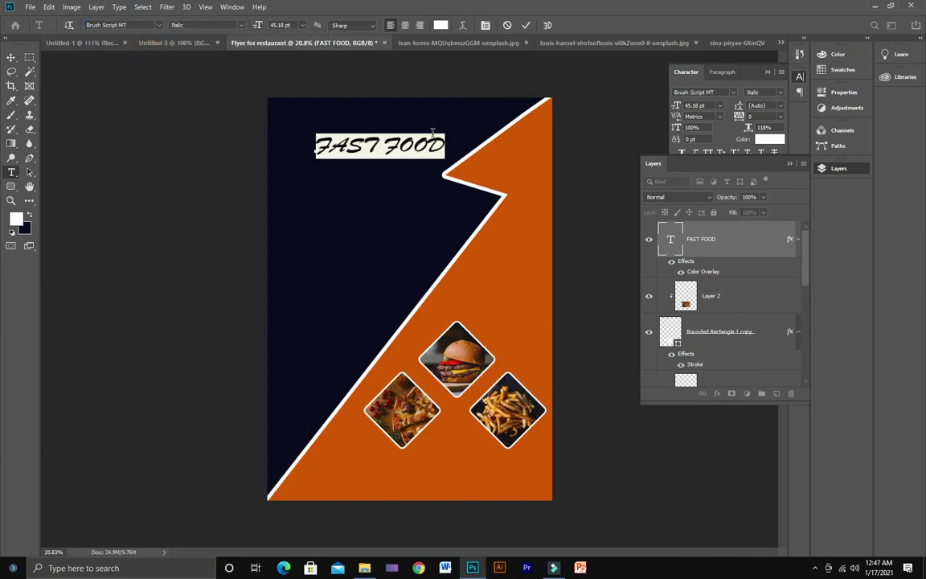
click(11, 57)
Stretch the FAST FOOD heading to about 129% width and 135% height, and move it near the top of the navy area.
click(318, 149)
key(ctrl+t)
drag(380, 157, 380, 163)
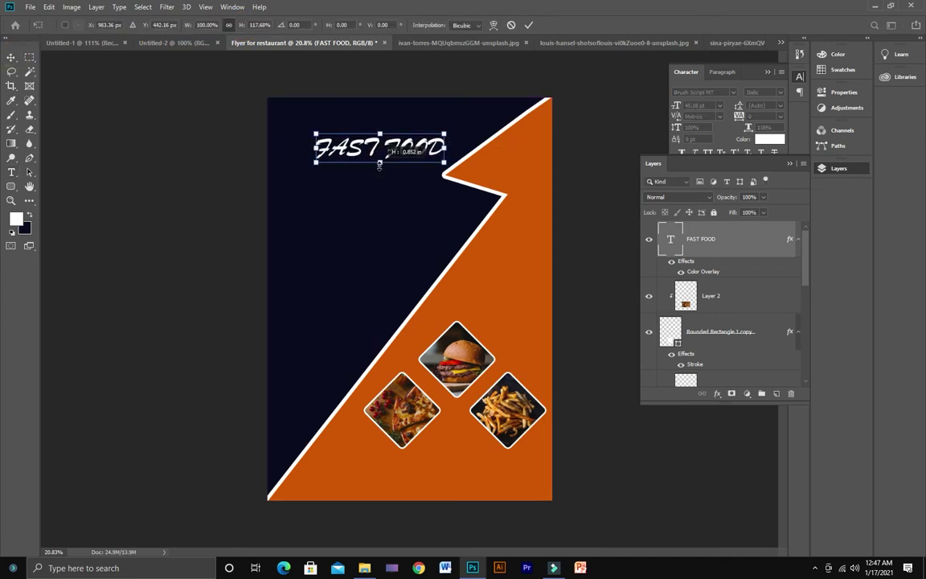
drag(445, 148, 456, 149)
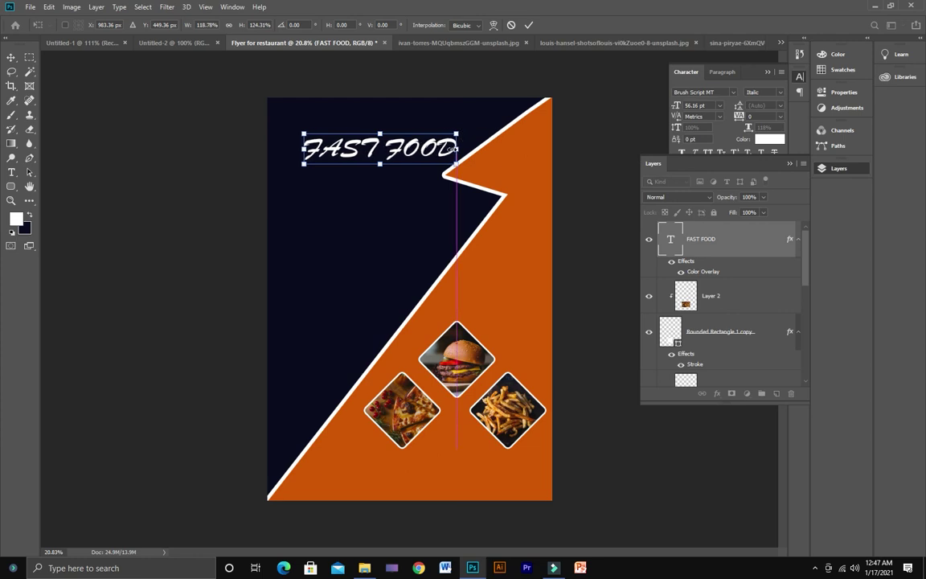
drag(303, 134, 296, 133)
drag(394, 154, 383, 138)
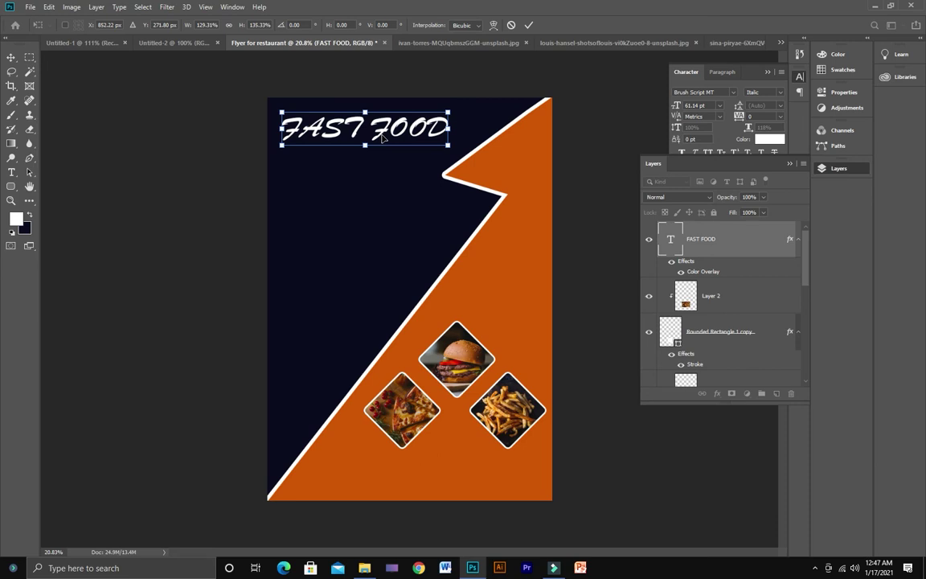
drag(380, 134, 381, 141)
click(528, 24)
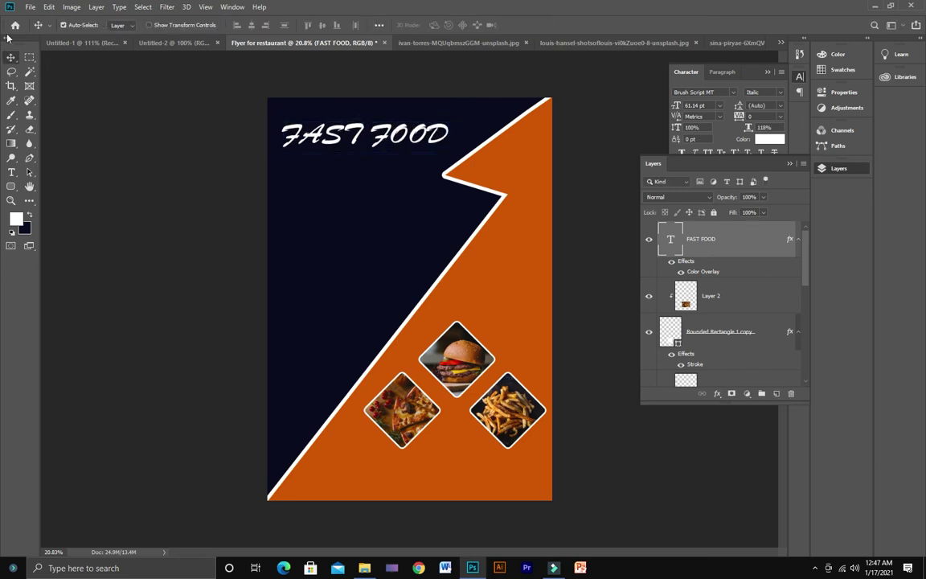
Copy the MENU, slogan, contact, address and website text layers from the Untitled-1 document into the restaurant flyer.
click(132, 40)
click(98, 40)
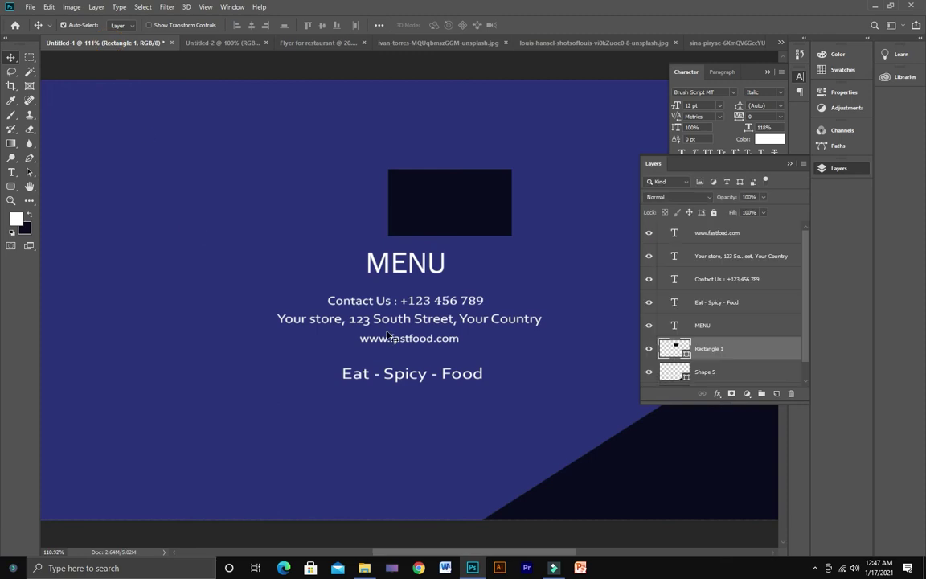
click(715, 326)
ctrl+click(719, 302)
ctrl+click(722, 279)
ctrl+click(723, 257)
ctrl+click(720, 233)
mouse_move(413, 267)
mouse_down()
mouse_move(417, 257)
mouse_move(314, 165)
mouse_move(293, 45)
mouse_move(336, 216)
mouse_move(422, 264)
mouse_up()
Place the copied text block below the FAST FOOD heading and enlarge it to about 115%.
key(ctrl+t)
drag(354, 231, 380, 227)
key(Return)
key(ctrl+t)
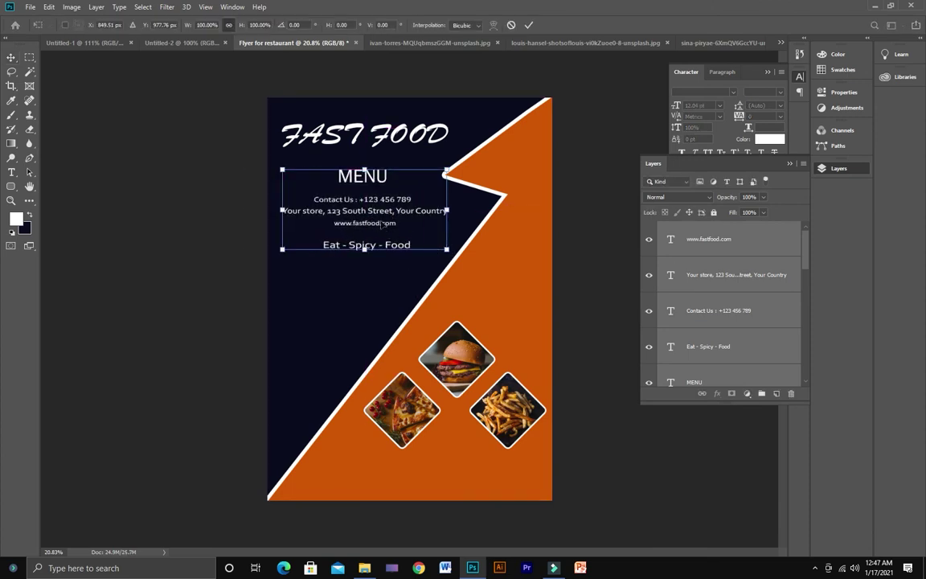
drag(446, 249, 458, 254)
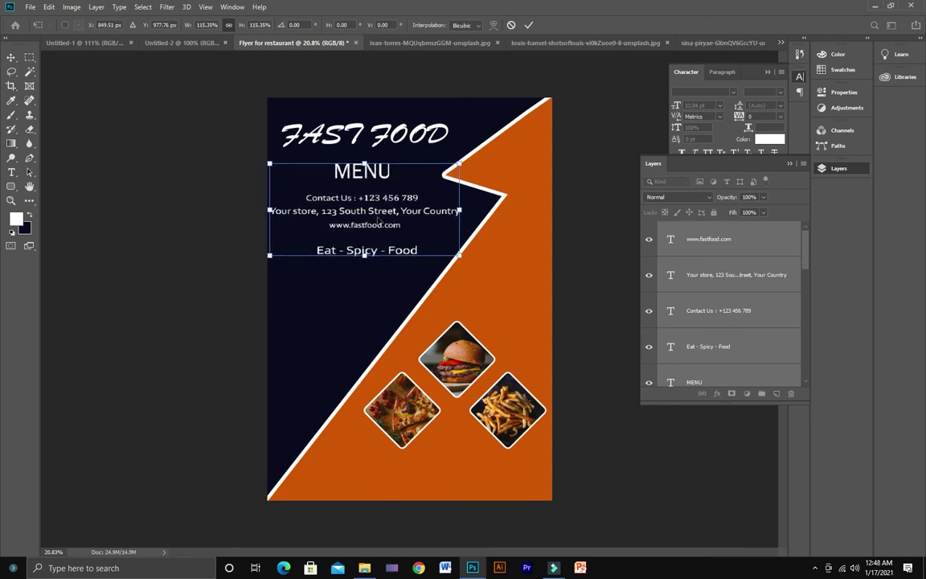
click(530, 25)
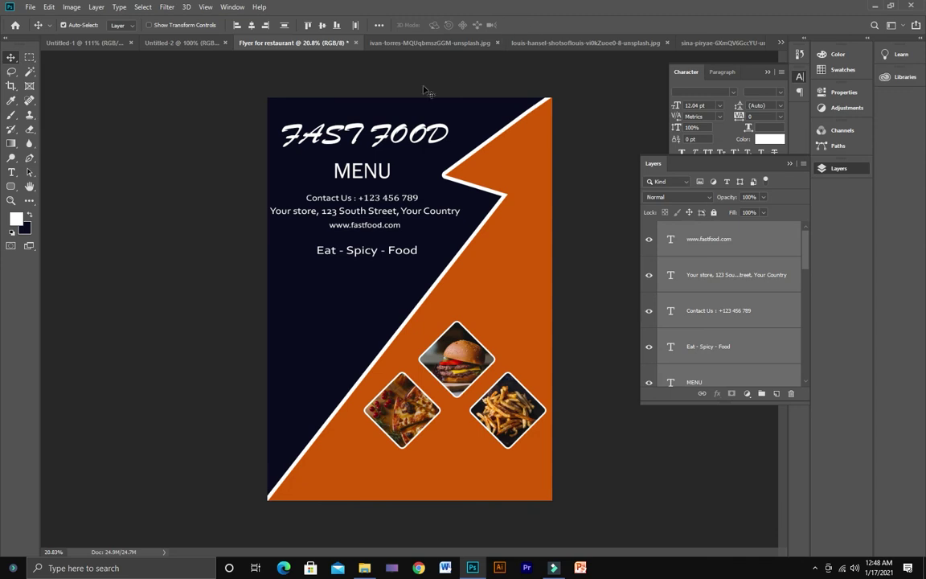
Nudge the copied text block slightly to the right within the navy area.
key(Right)
key(Right)
key(Right)
key(Right)
key(Right)
key(Right)
key(Right)
key(Right)
key(Right)
key(Right)
key(Right)
key(Right)
key(Right)
key(Right)
key(Right)
key(Right)
key(Right)
key(Right)
key(Right)
key(Right)
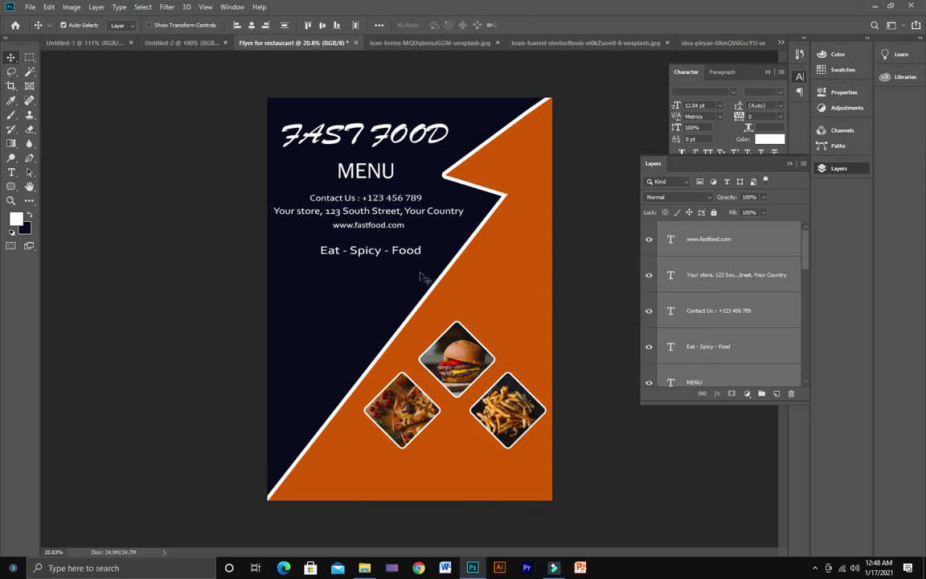
Move the Eat - Spicy - Food slogan slightly lower, leaving a wider gap beneath the website line.
right_click(373, 256)
click(378, 260)
drag(371, 259, 368, 269)
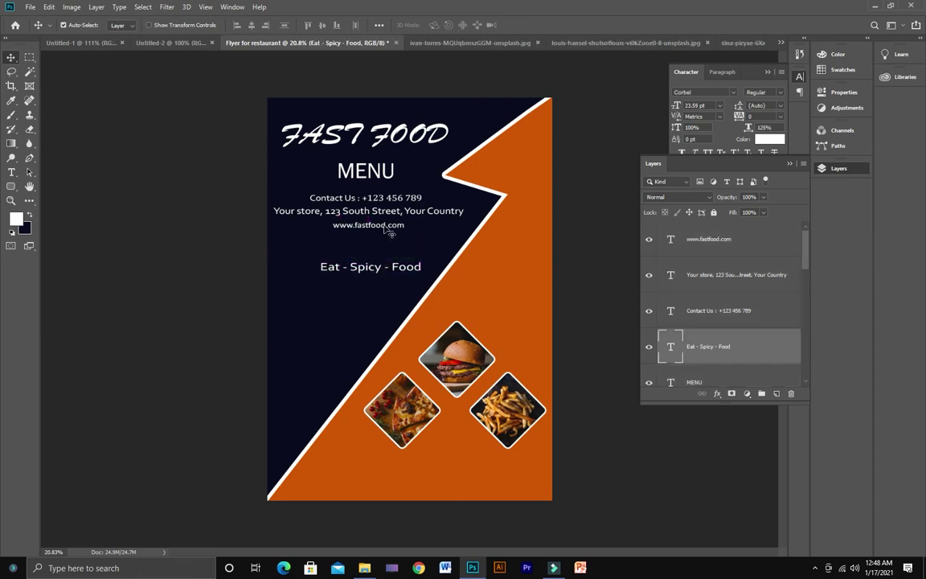
Nudge the street address line slightly right and the website line slightly left to centre them under the contact line.
scroll(361, 203, up, 2)
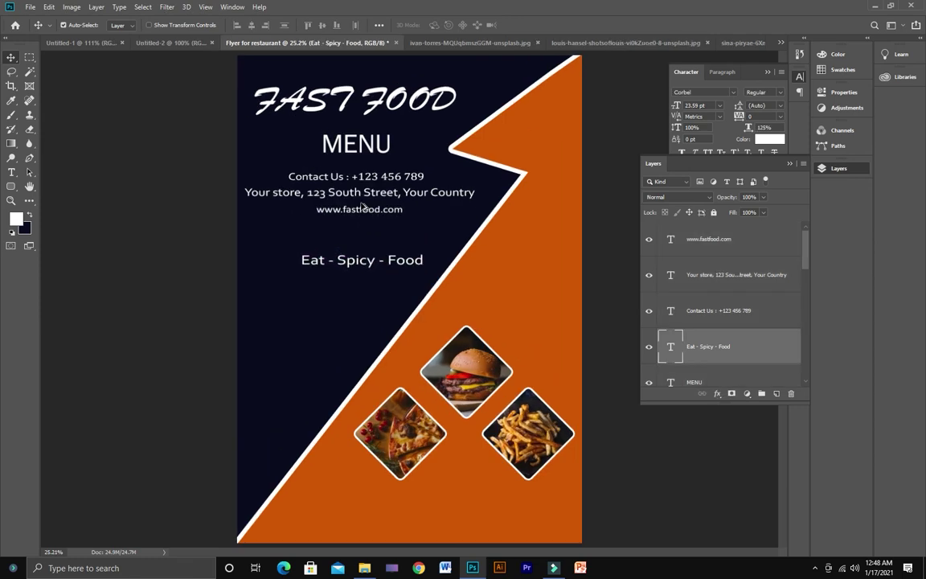
scroll(362, 206, up, 2)
right_click(363, 198)
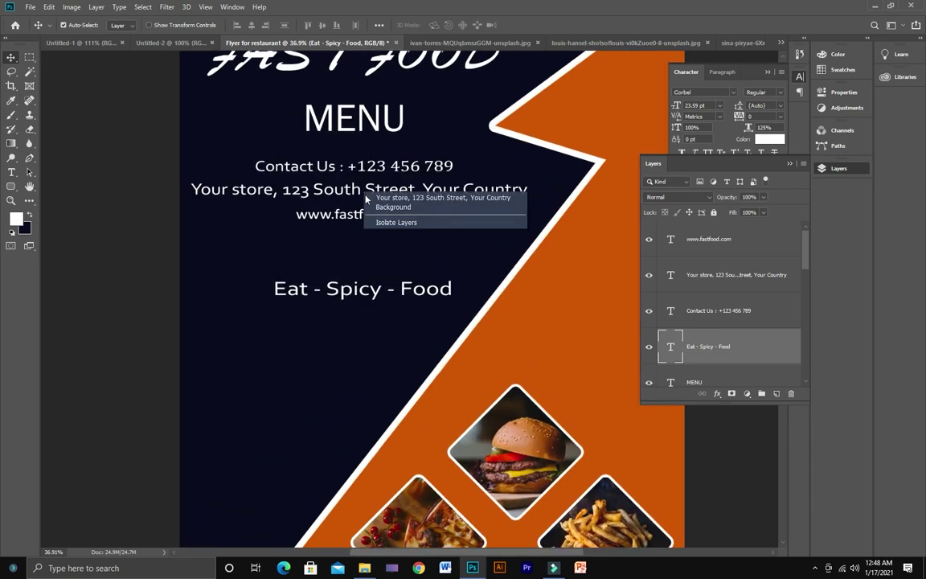
click(370, 202)
drag(367, 201, 372, 230)
right_click(370, 220)
click(374, 230)
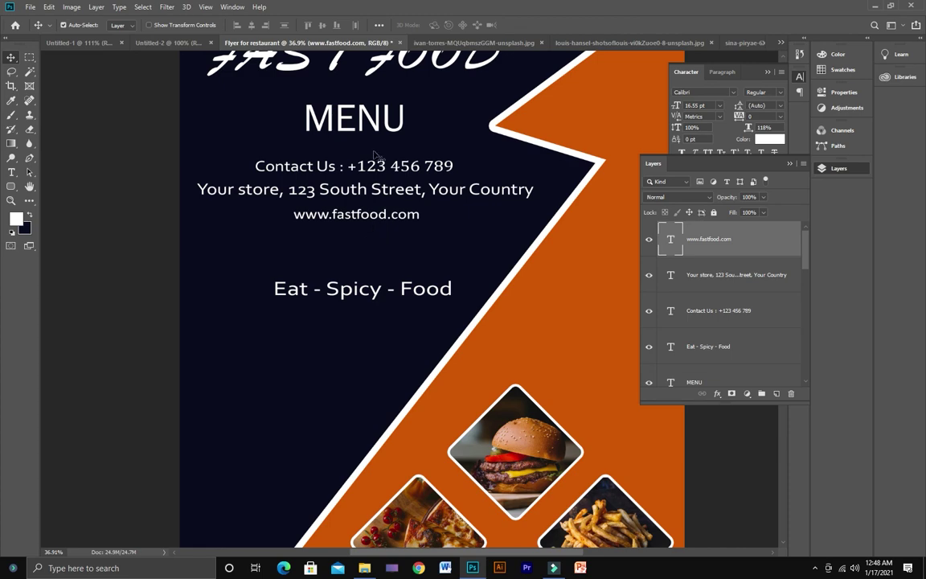
Shift the FAST FOOD heading slightly up and right to centre it over the text block, and enlarge it proportionally to 63.15 pt.
scroll(365, 156, up, 2)
scroll(326, 129, down, 3)
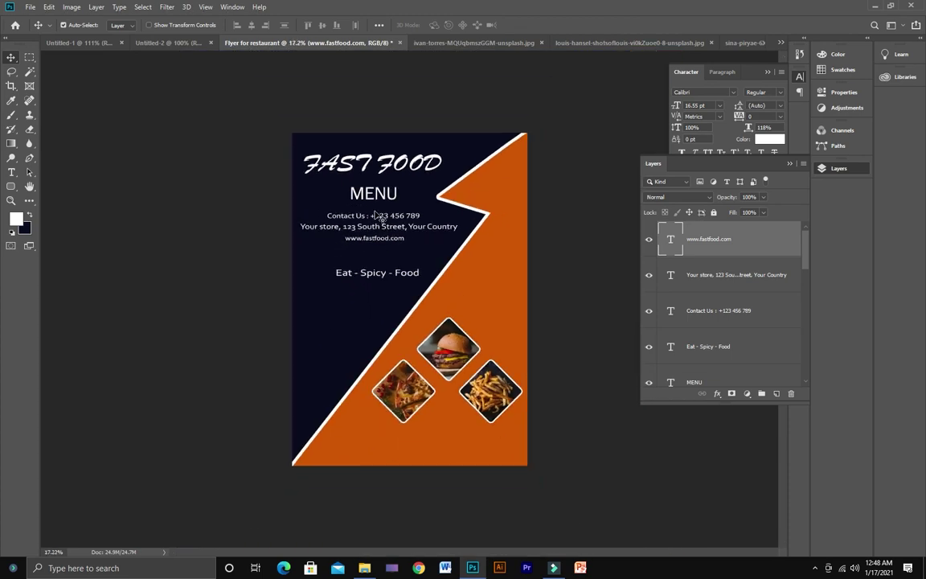
right_click(369, 157)
click(396, 165)
key(ctrl+t)
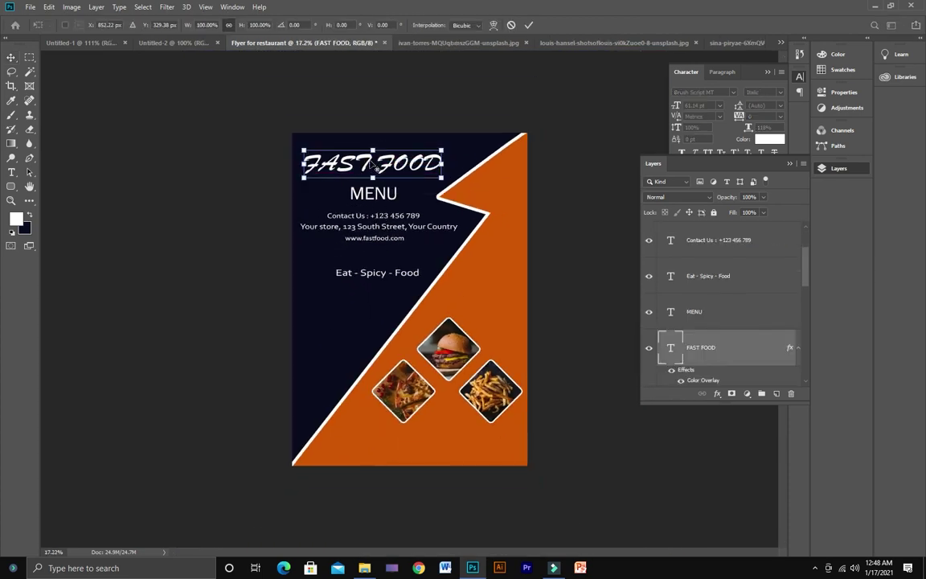
key(ctrl+plus)
scroll(369, 103, down, 1)
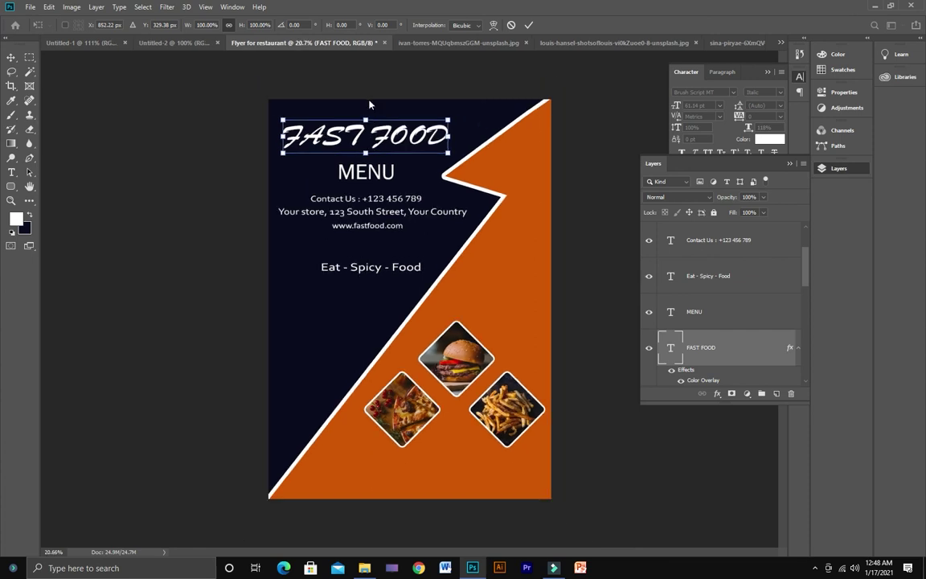
drag(419, 124, 427, 120)
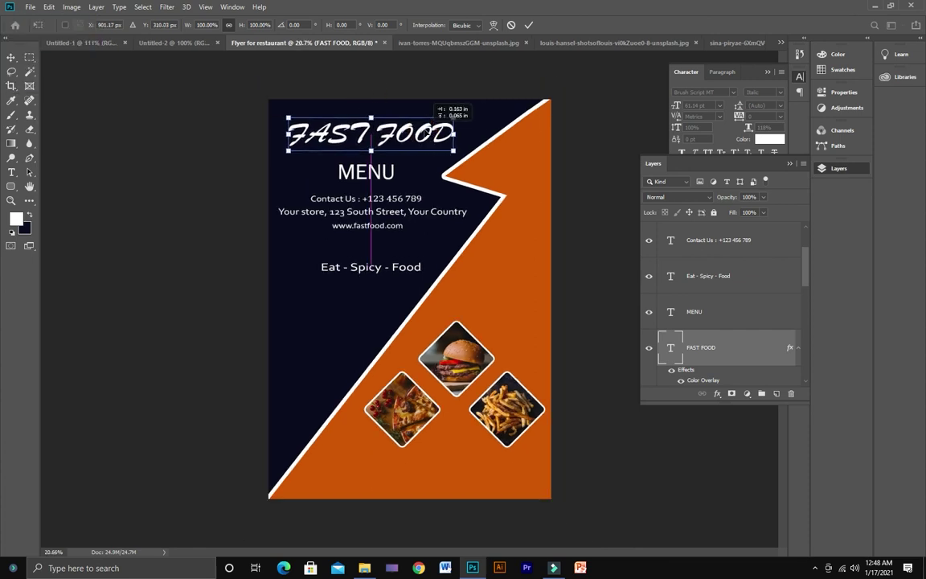
drag(370, 118, 371, 115)
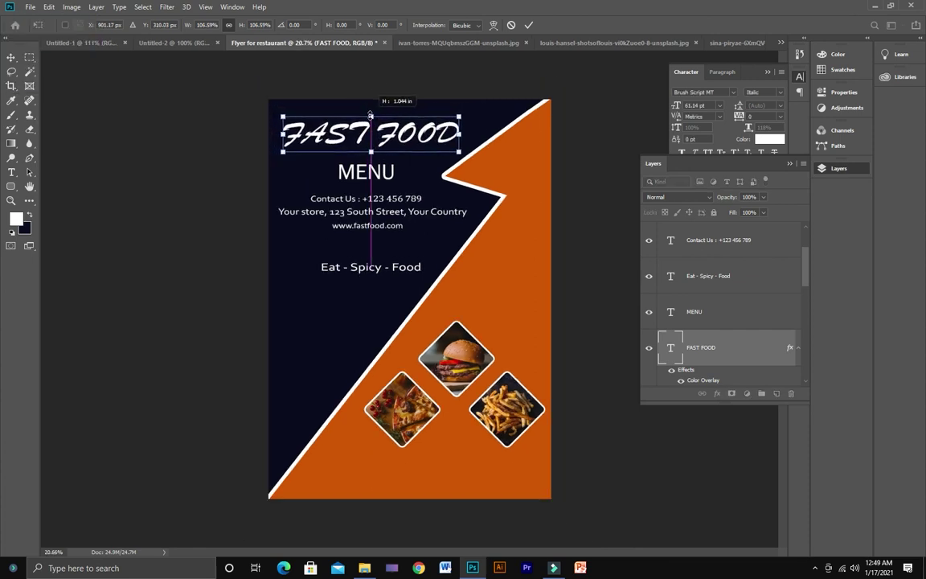
click(529, 25)
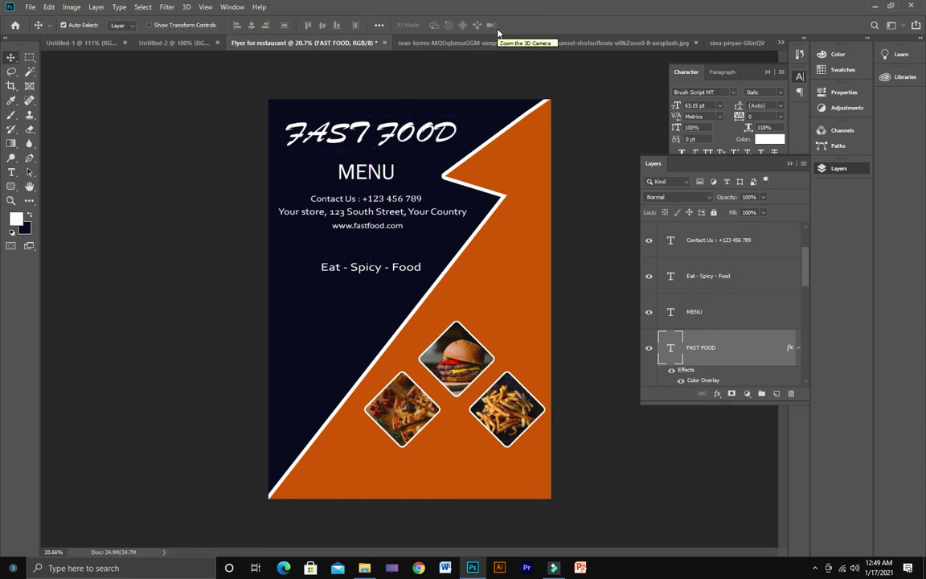
Duplicate the rounded diamond frame of the pizza photo, placing the copy beneath the original frame in the layer stack.
scroll(733, 312, down, 4)
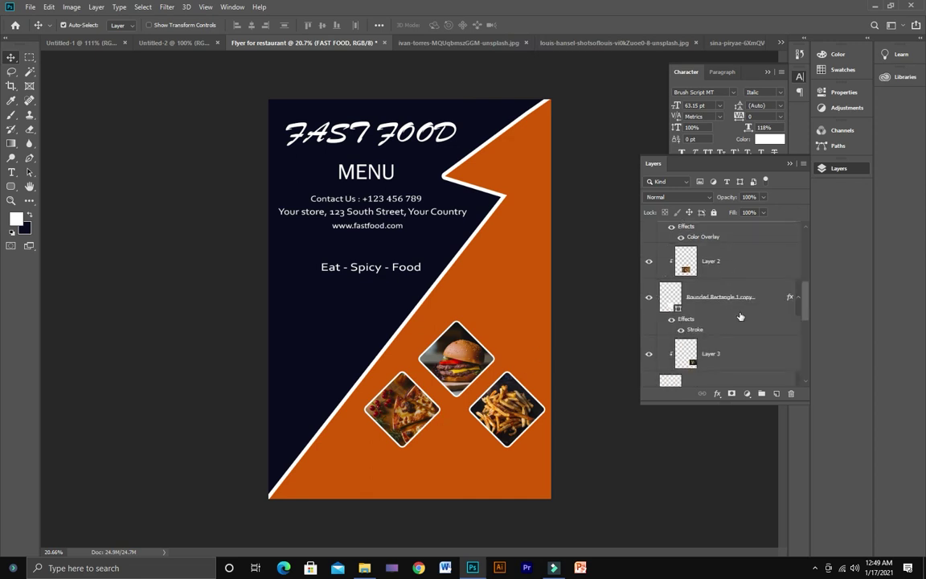
right_click(402, 392)
click(426, 416)
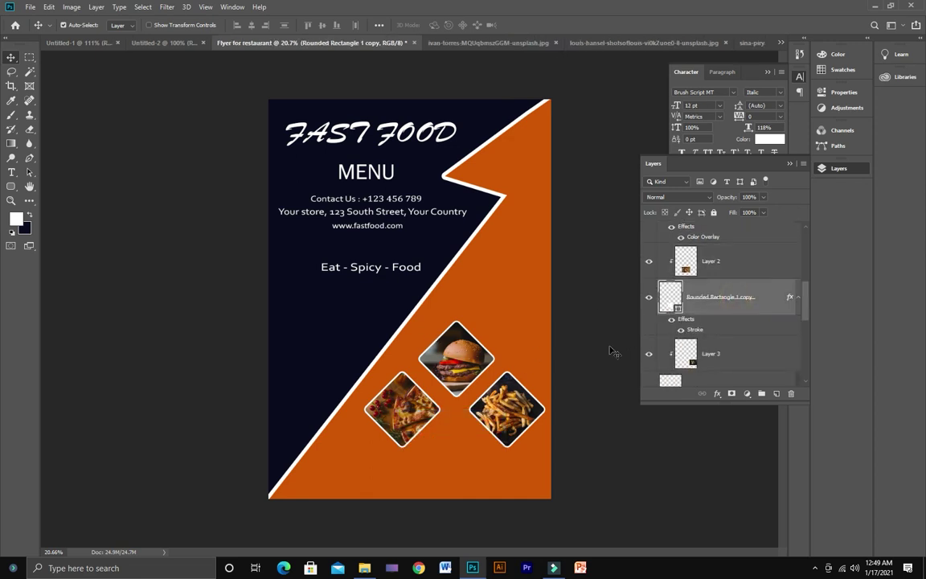
key(ctrl)
drag(730, 296, 729, 332)
Move the duplicated diamond frame directly below the burger photo, centred between the pizza and fries, to form a four-diamond cluster.
key(shift+Down)
key(shift+Down)
key(shift+Down)
key(shift+Down)
key(shift+Down)
key(shift+Down)
key(shift+Down)
key(shift+Down)
key(shift+Down)
key(shift+Down)
key(shift+Down)
key(shift+Down)
key(shift+Down)
key(shift+Down)
key(shift+Down)
key(shift+Down)
key(shift+Down)
key(shift+Down)
key(shift+Down)
key(shift+Down)
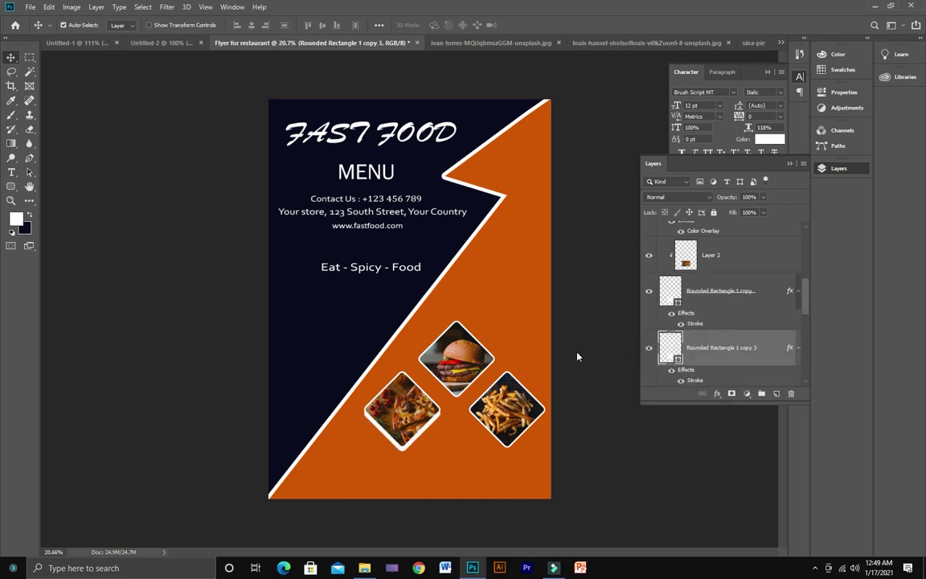
drag(424, 453, 467, 474)
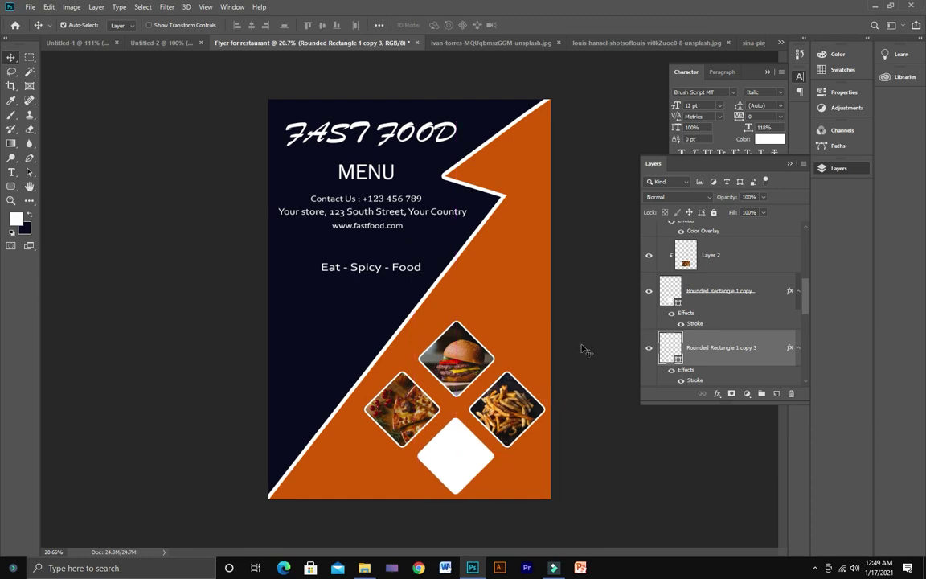
Place the grilled-meat picture into the flyer as an embedded image.
click(28, 8)
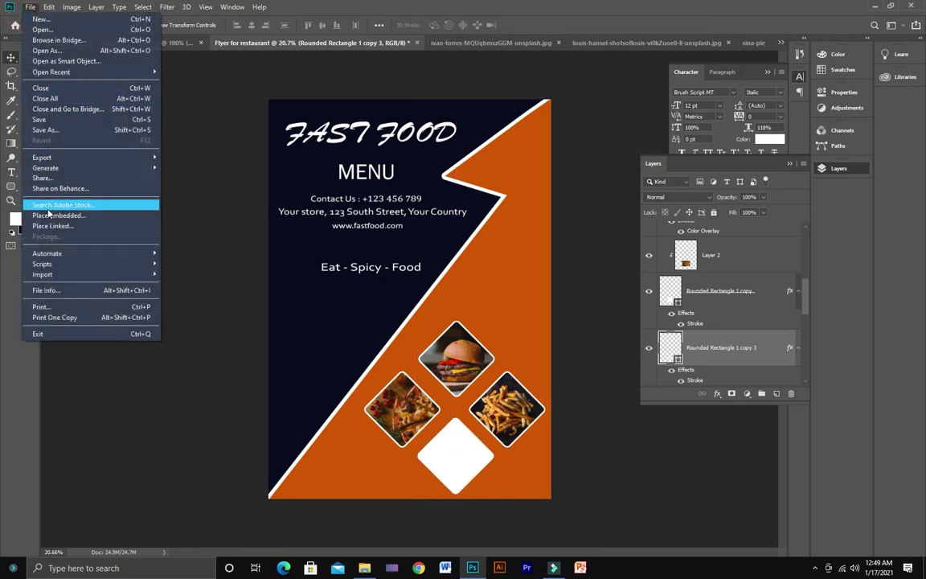
click(57, 214)
click(522, 76)
click(476, 379)
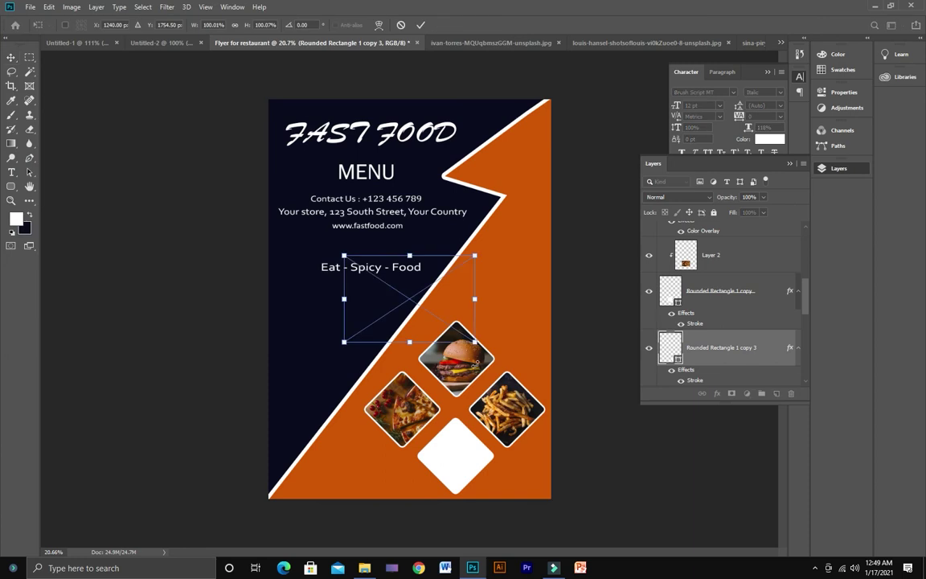
Position the grilled-meat picture over the blank diamond, scale it to about 84%, and clip it to that frame.
drag(400, 365, 434, 468)
drag(521, 496, 507, 487)
drag(488, 473, 489, 478)
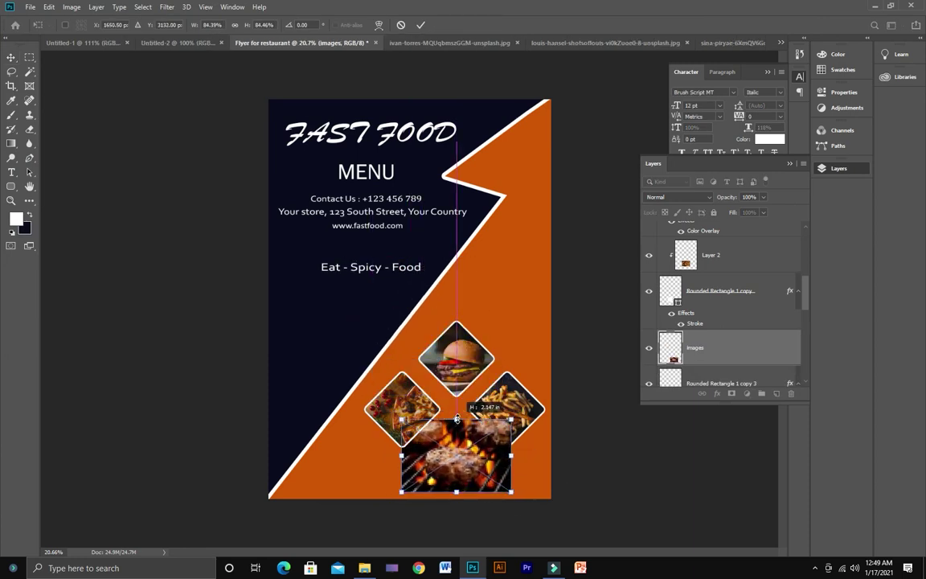
key(Return)
mouse_move(469, 435)
mouse_down()
mouse_move(469, 425)
mouse_move(470, 435)
mouse_up()
alt+click(715, 365)
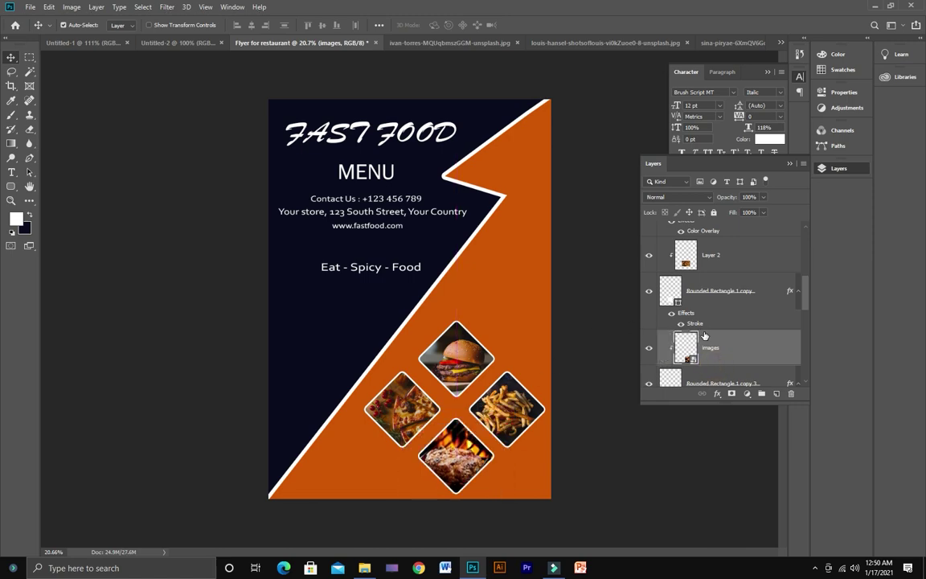
key(ctrl+t)
ctrl+click(454, 444)
drag(450, 420, 455, 338)
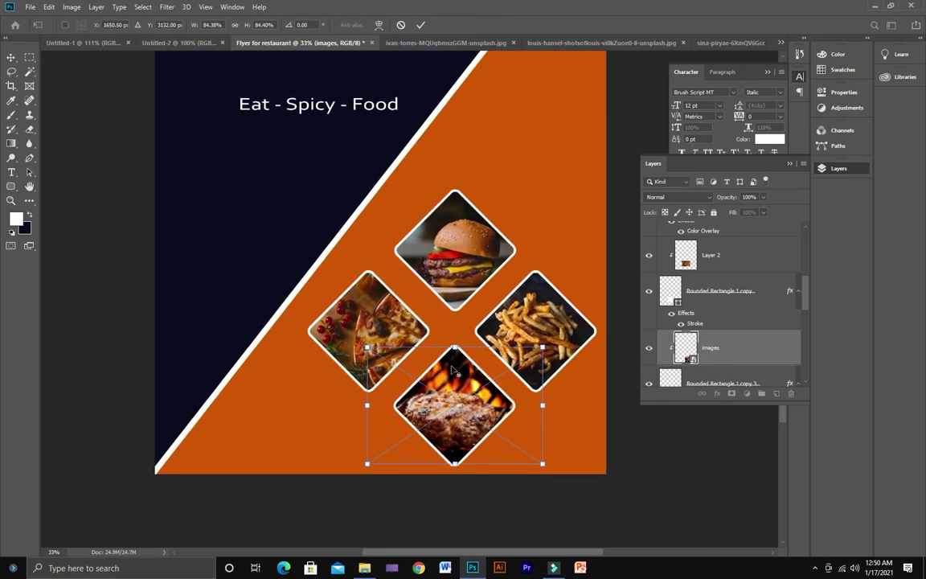
scroll(455, 337, up, 1)
click(422, 27)
Narrow the grilled-meat picture from both sides to match the width of its diamond frame.
scroll(446, 294, down, 3)
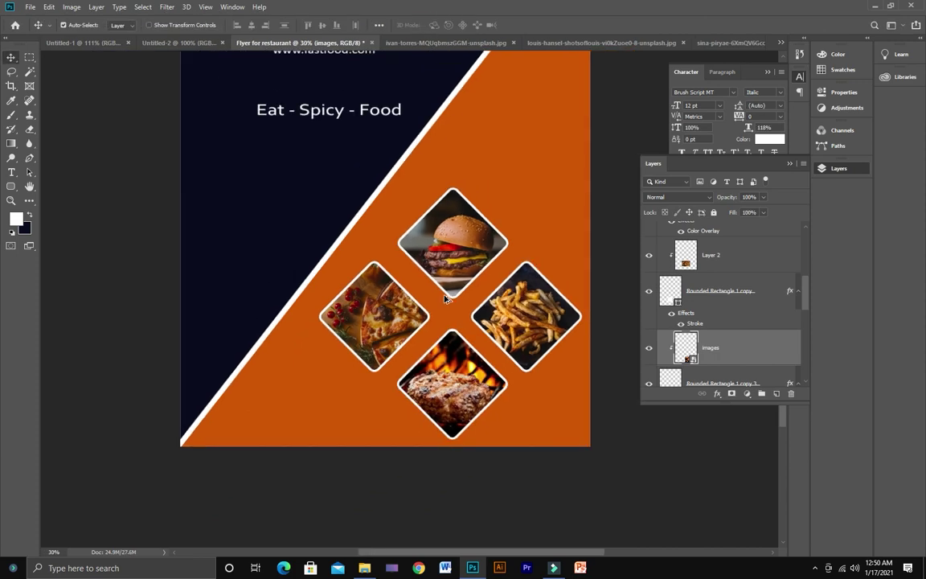
key(ctrl+t)
drag(533, 385, 513, 385)
drag(372, 384, 399, 384)
key(Return)
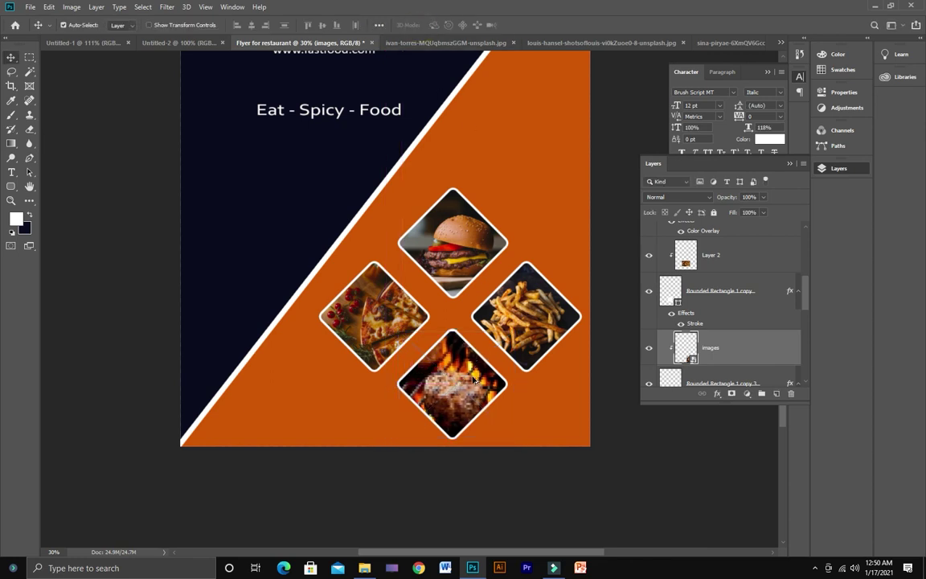
scroll(475, 382, down, 2)
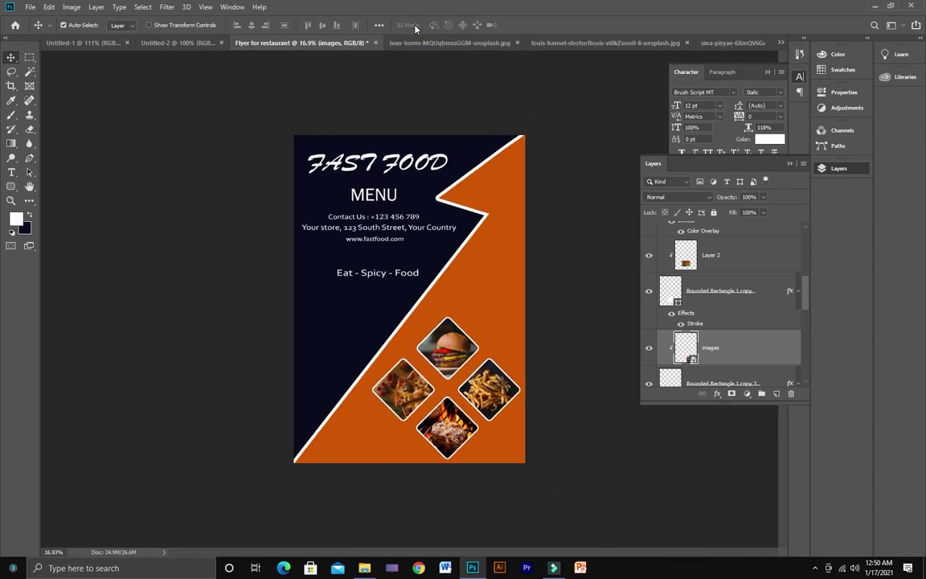